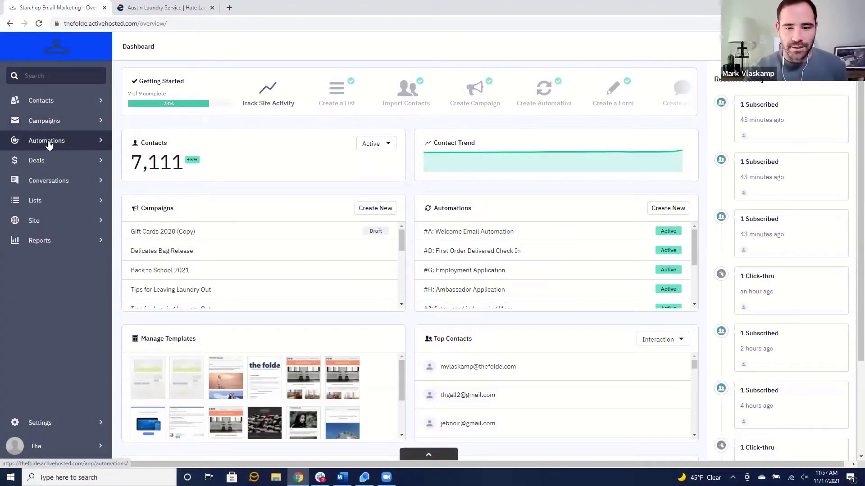
Step: Open the "#A: Welcome Email Automation" workflow from the list of automations
left_click(48, 142)
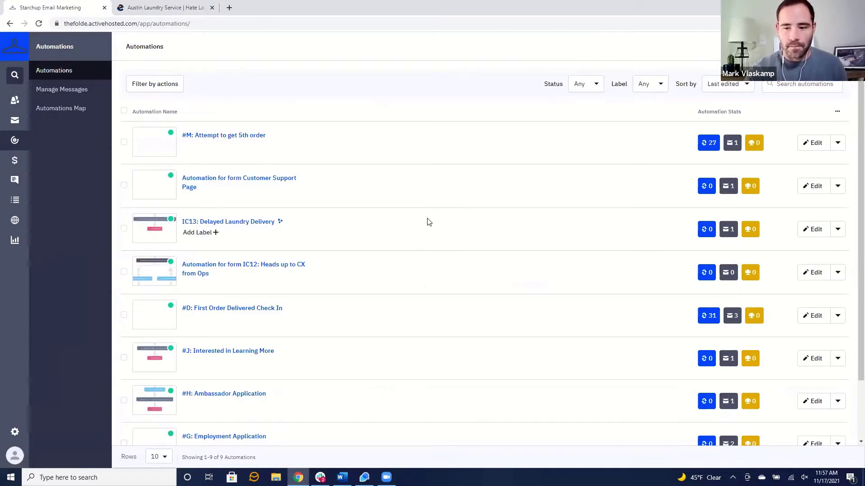
scroll(318, 181, "down", 2)
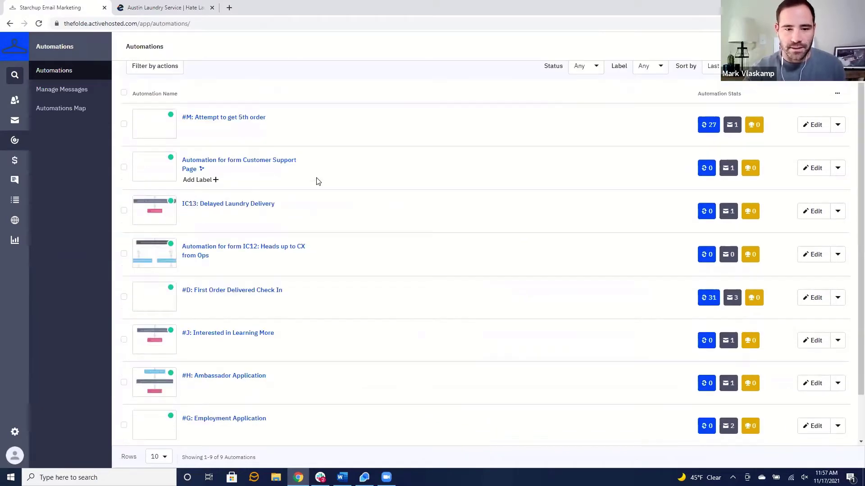
scroll(318, 179, "up", 1)
scroll(318, 176, "down", 3)
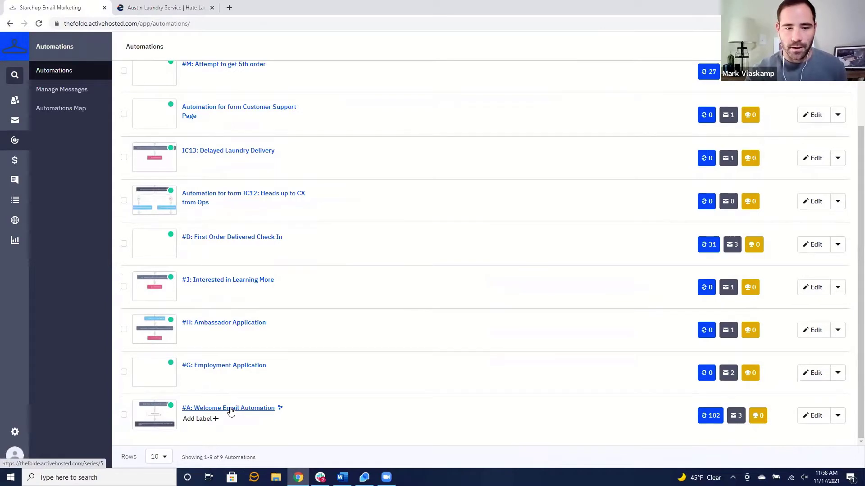
left_click(230, 412)
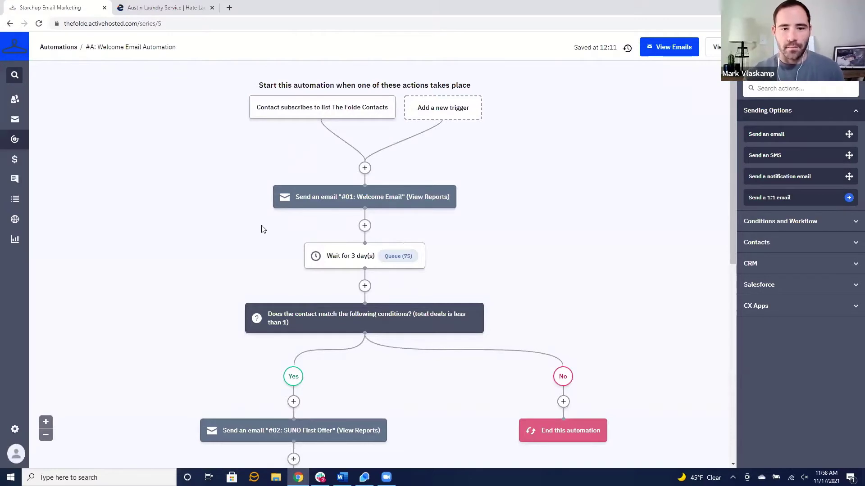
Step: Check the options of the start trigger for contacts subscribing to The Folde Contacts list, leaving them as they are
mouse_move(301, 113)
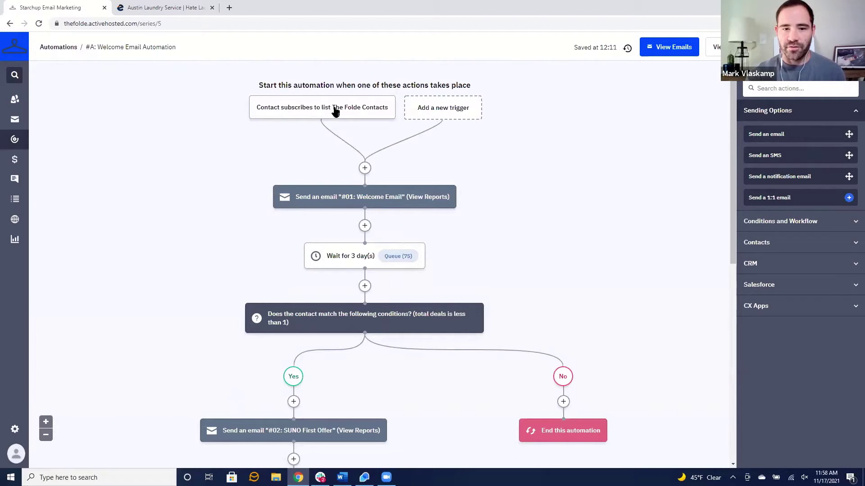
mouse_move(335, 111)
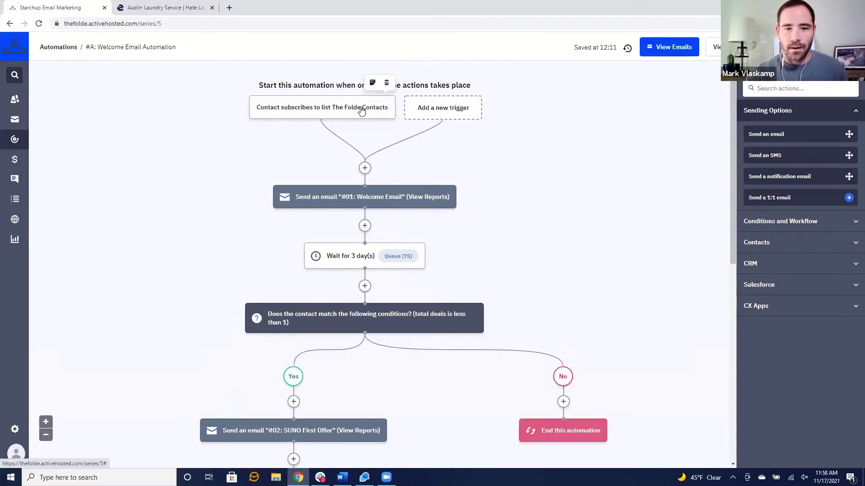
left_click(316, 106)
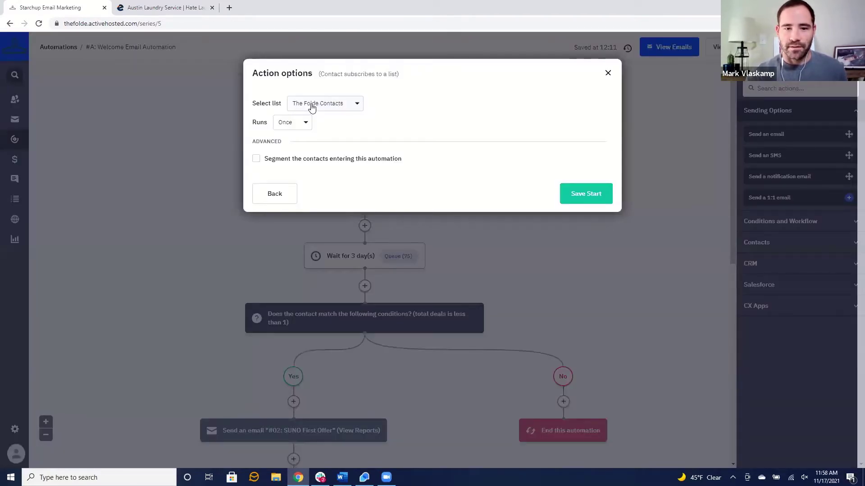
left_click(607, 74)
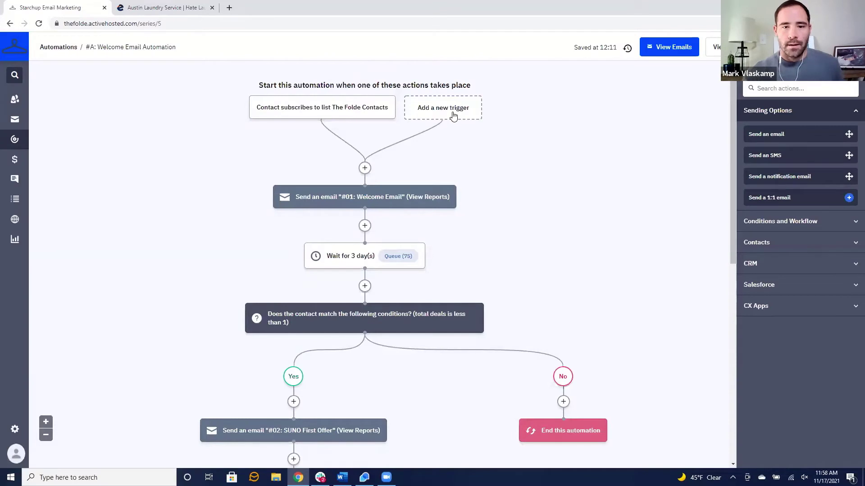
Step: Preview the "#01: Welcome Email" sending action below the start trigger
mouse_move(386, 200)
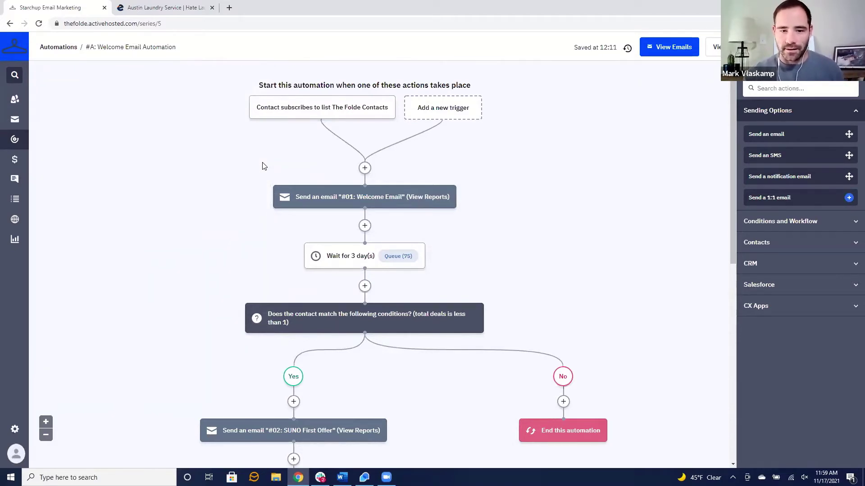
mouse_move(321, 203)
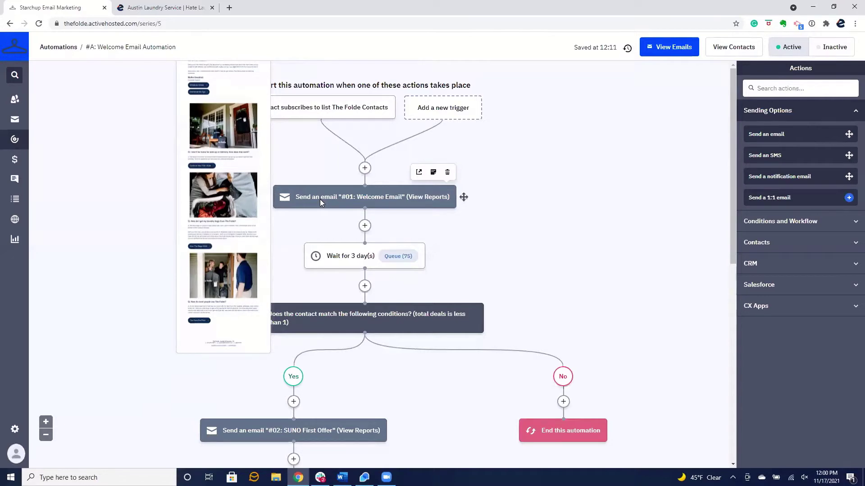
left_click(319, 199)
left_click(427, 135)
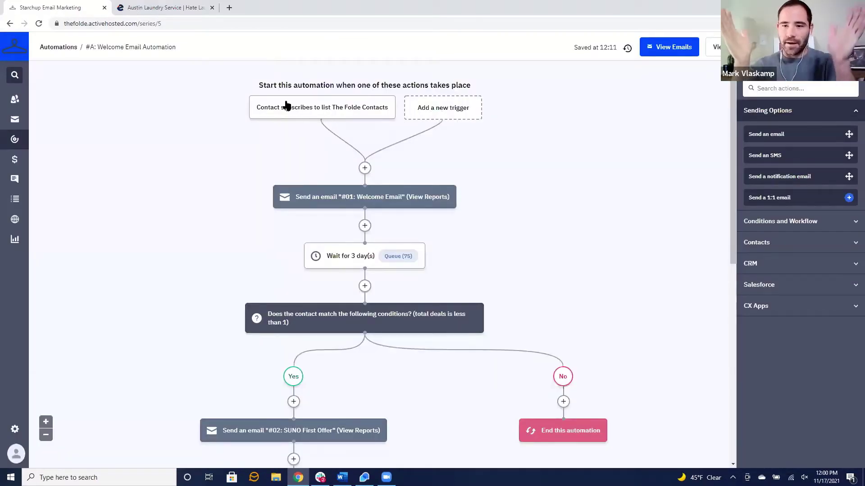
Step: Review the Conditions and Workflow actions available for insertion after the welcome email, without adding any
mouse_move(286, 104)
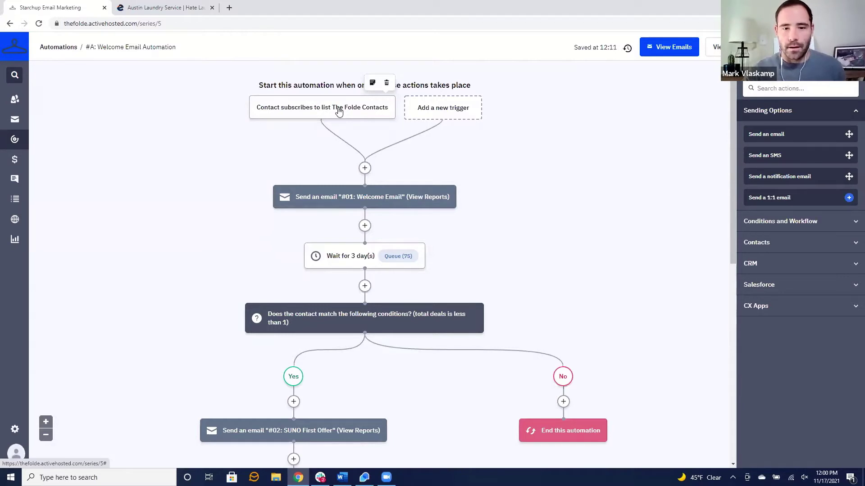
mouse_move(374, 191)
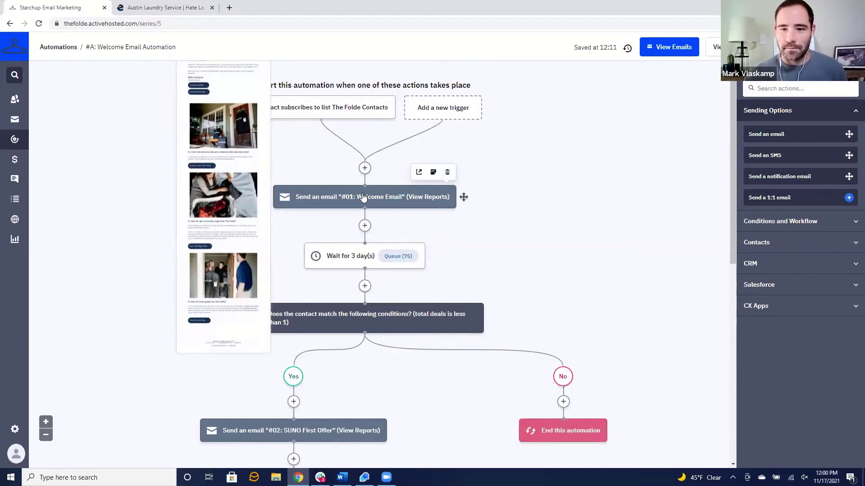
left_click(365, 227)
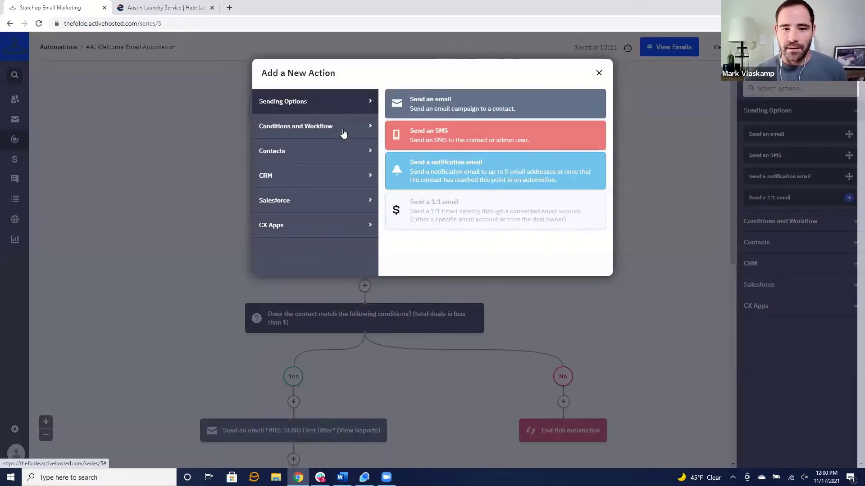
left_click(365, 127)
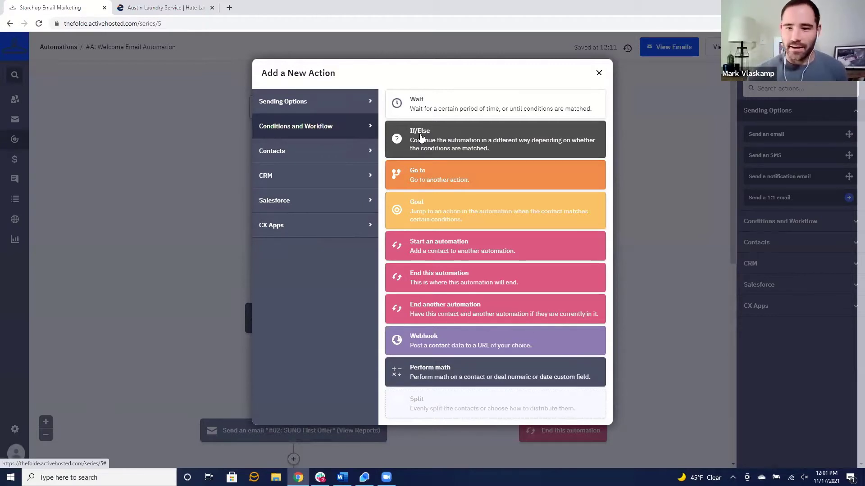
left_click(599, 73)
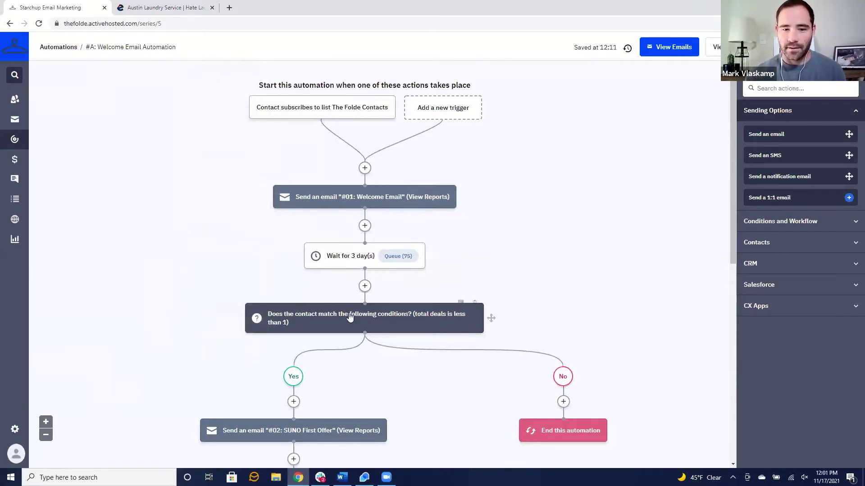
Step: Examine the 3-day wait and the total-deals condition with its Yes and No branches
scroll(392, 276, "down", 1)
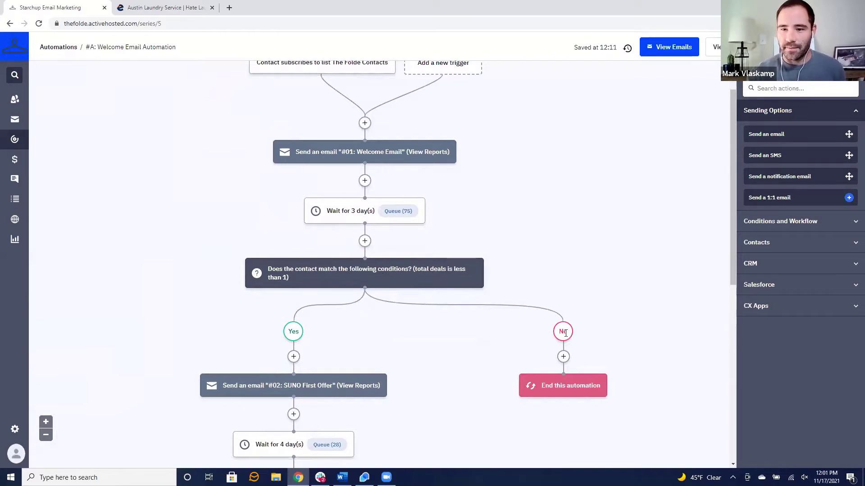
mouse_move(375, 267)
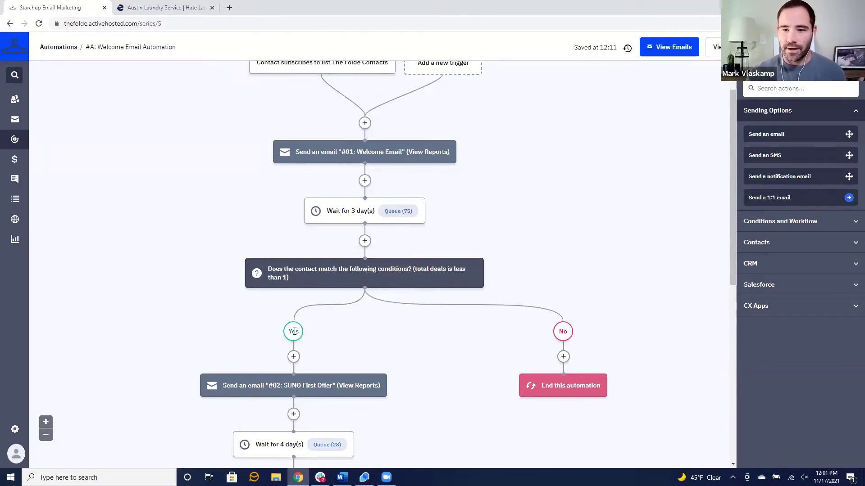
mouse_move(345, 217)
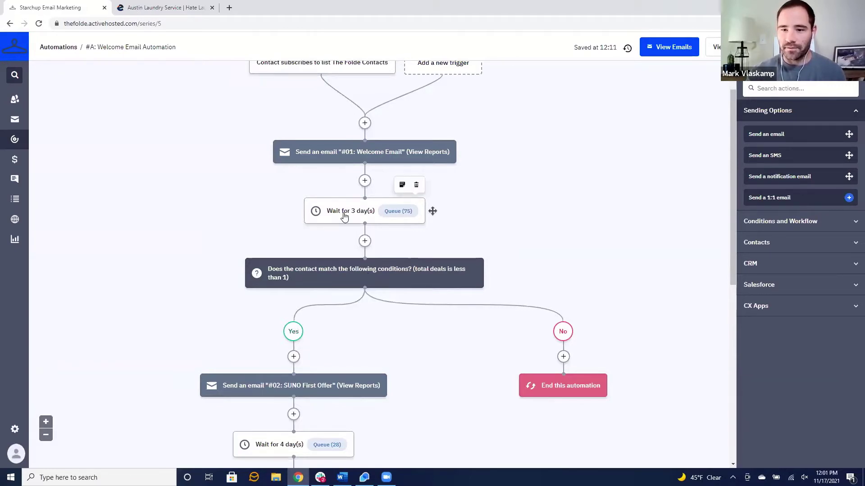
mouse_move(341, 273)
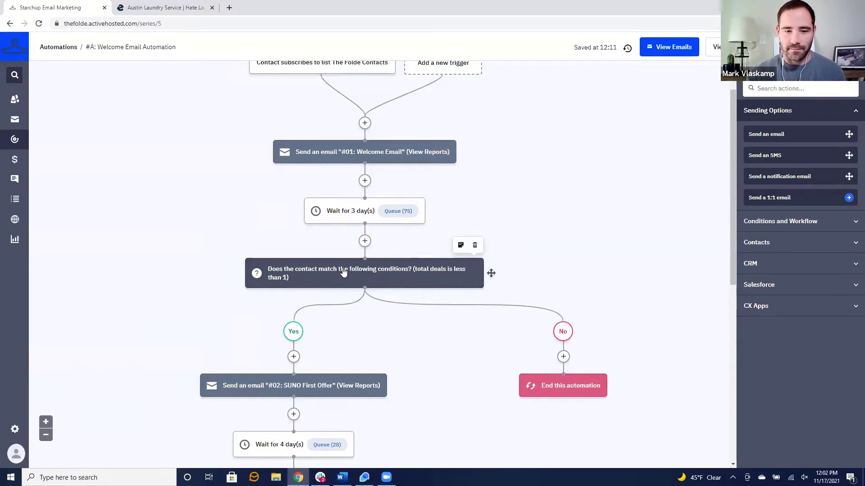
scroll(315, 334, "down", 1)
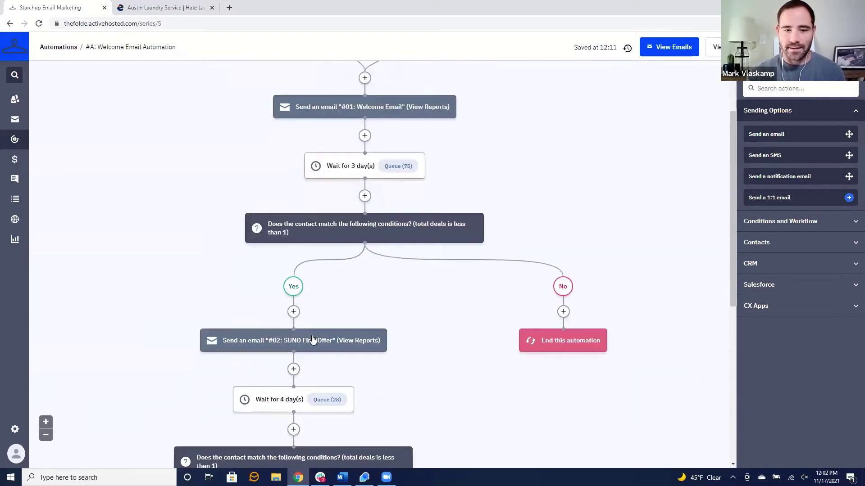
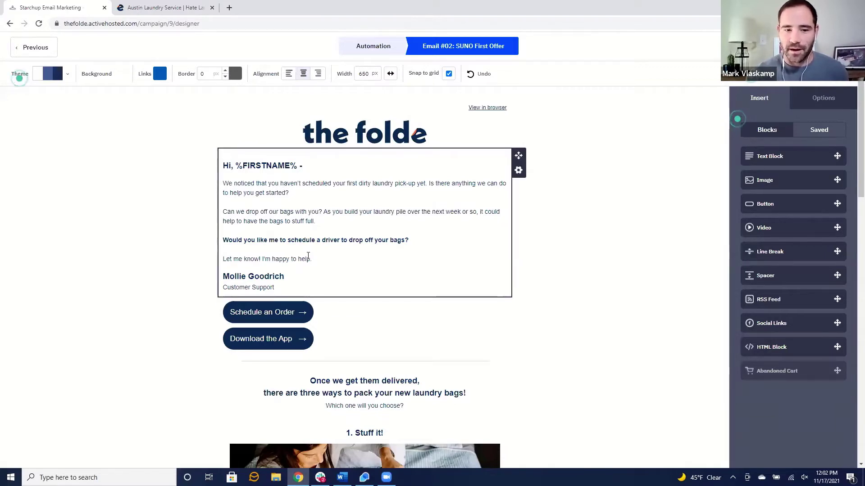
Step: Read through the "#02: SUNO First Offer" email design, including its packing photos, and return to the automation
scroll(355, 274, "down", 2)
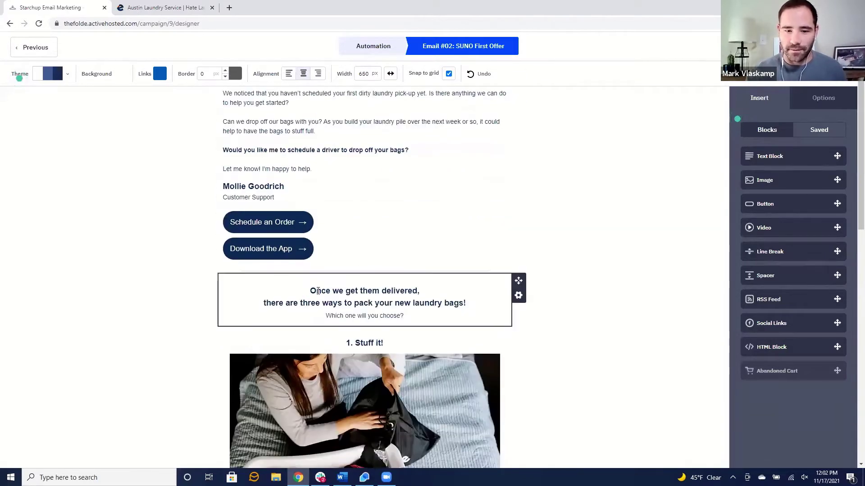
scroll(318, 292, "down", 1)
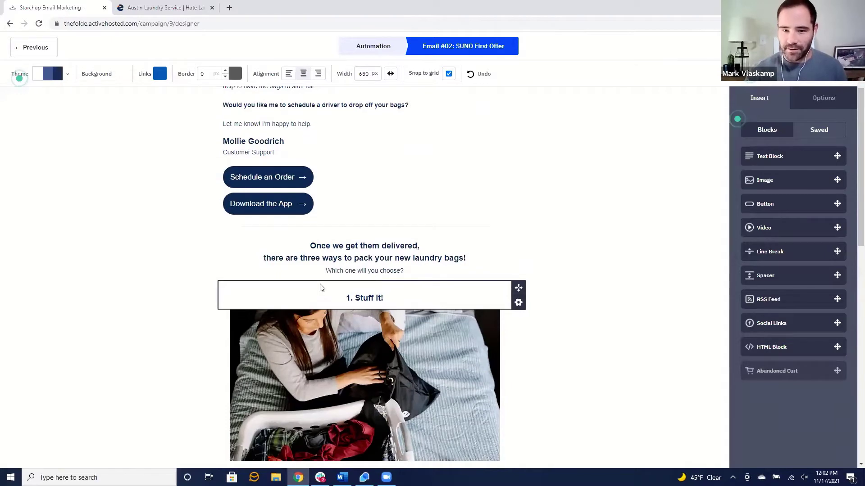
scroll(336, 261, "down", 2)
scroll(344, 266, "down", 3)
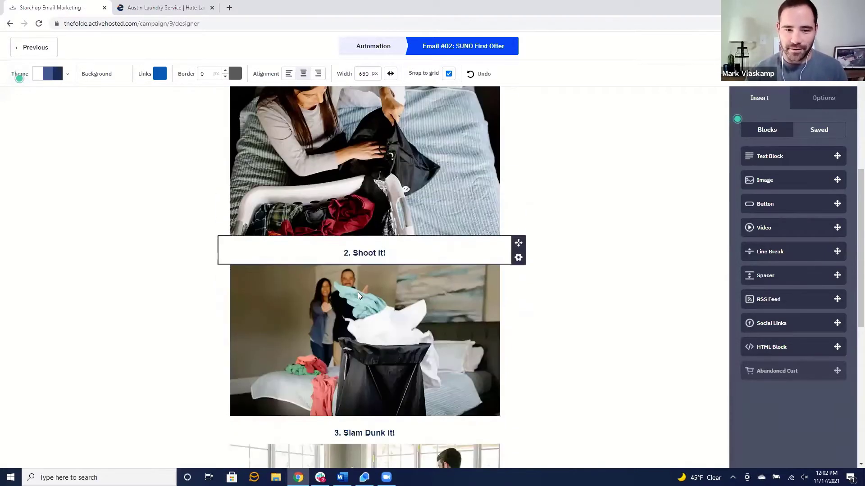
scroll(344, 267, "down", 3)
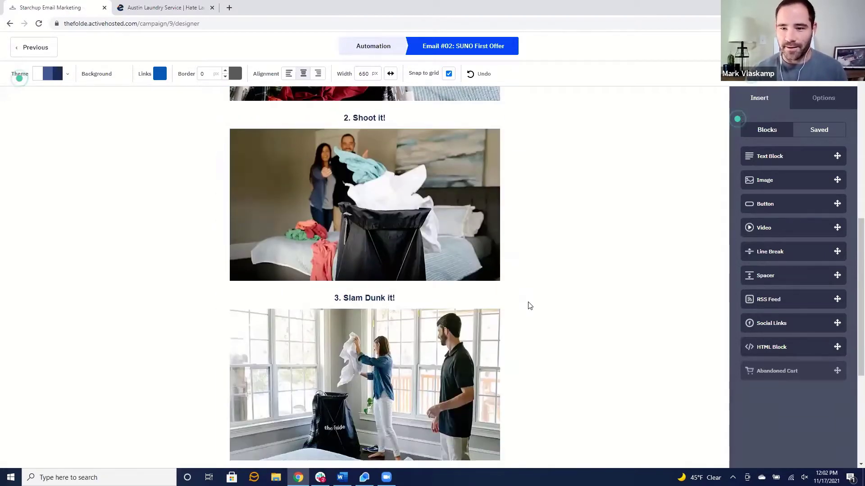
scroll(522, 297, "up", 15)
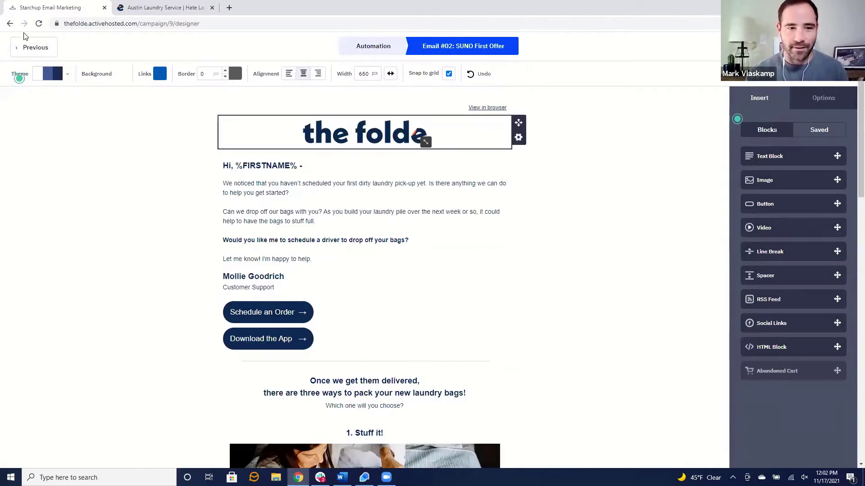
left_click(36, 48)
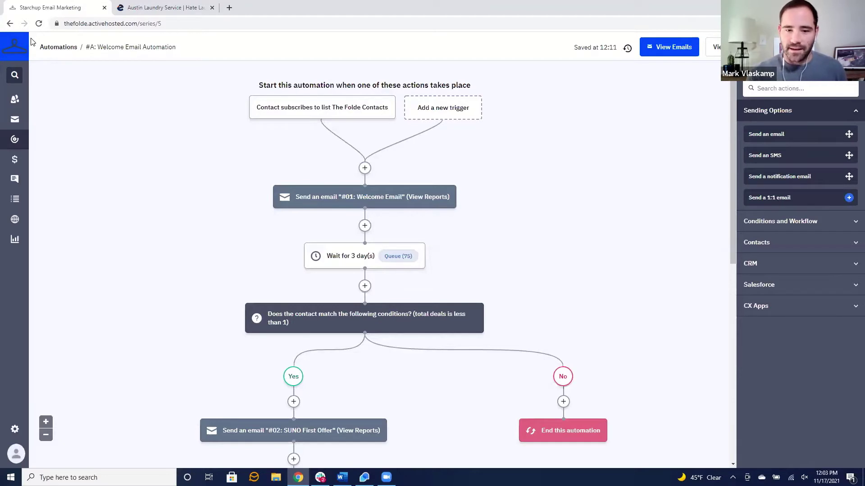
Step: Examine the Yes branch from the "#02: SUNO First Offer" email to its 4-day wait and queued contacts
mouse_move(404, 314)
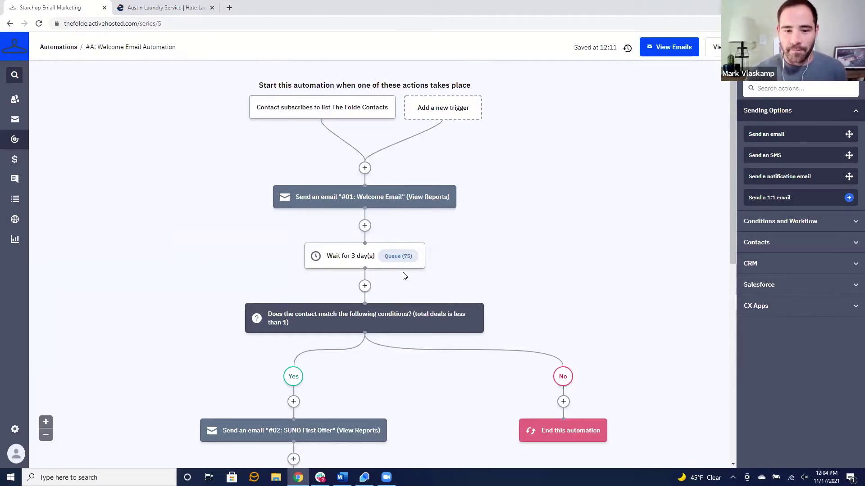
scroll(403, 276, "down", 1)
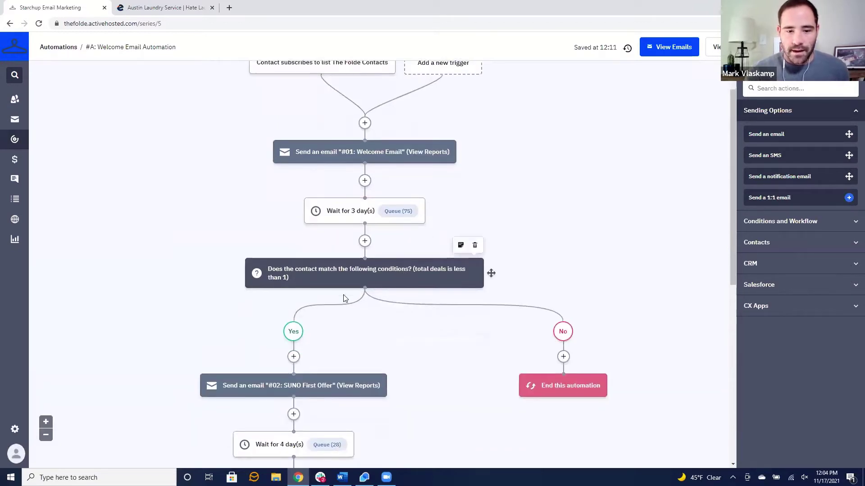
scroll(343, 280, "down", 2)
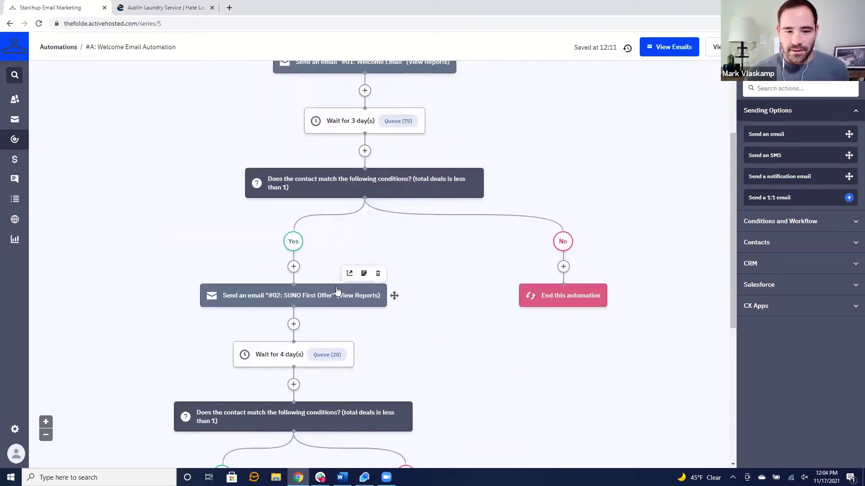
mouse_move(337, 290)
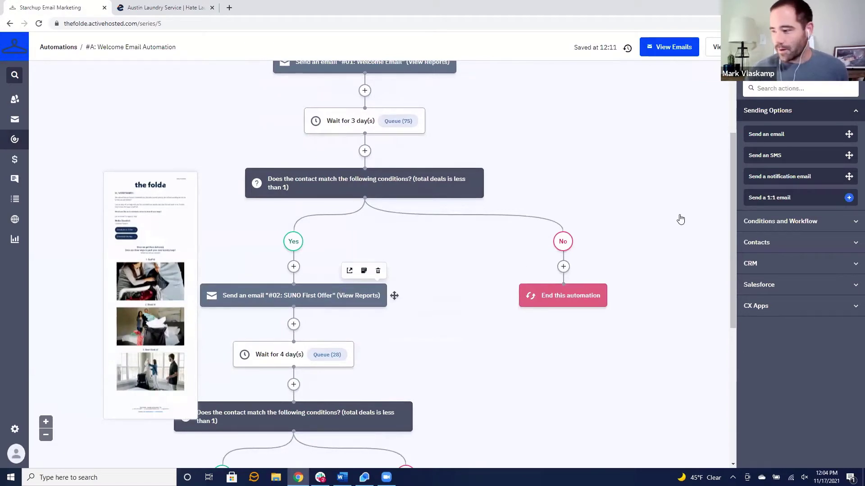
scroll(429, 190, "down", 1)
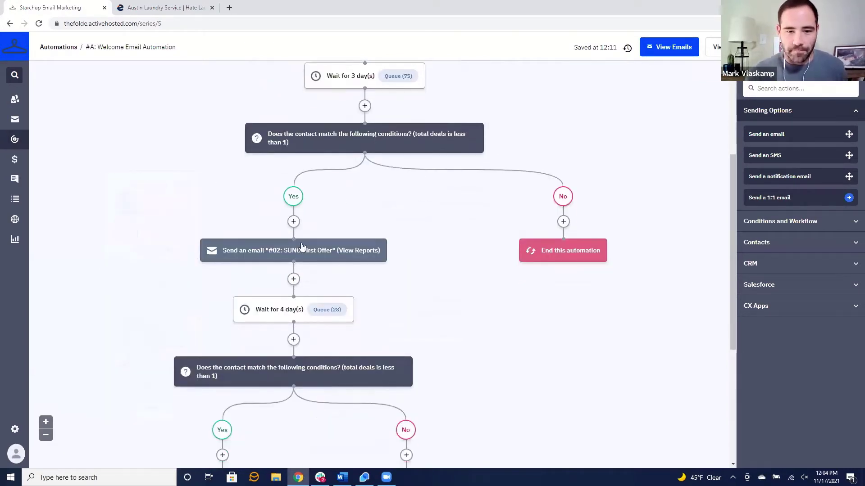
mouse_move(308, 254)
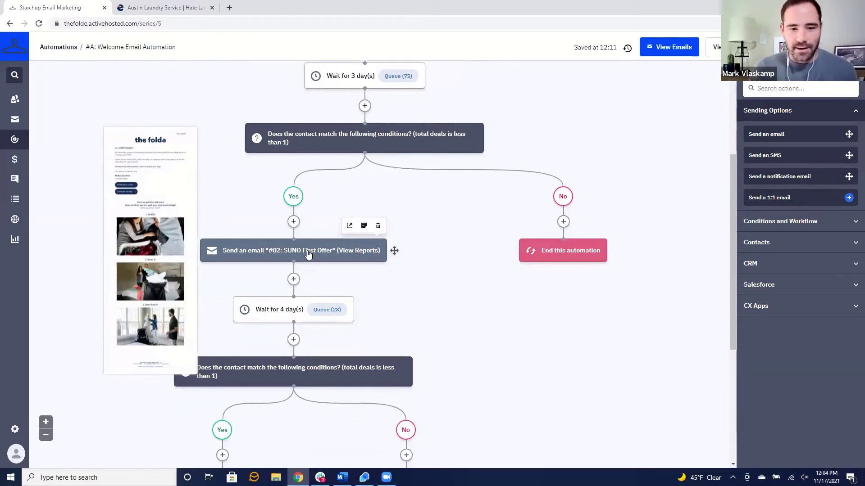
mouse_move(285, 312)
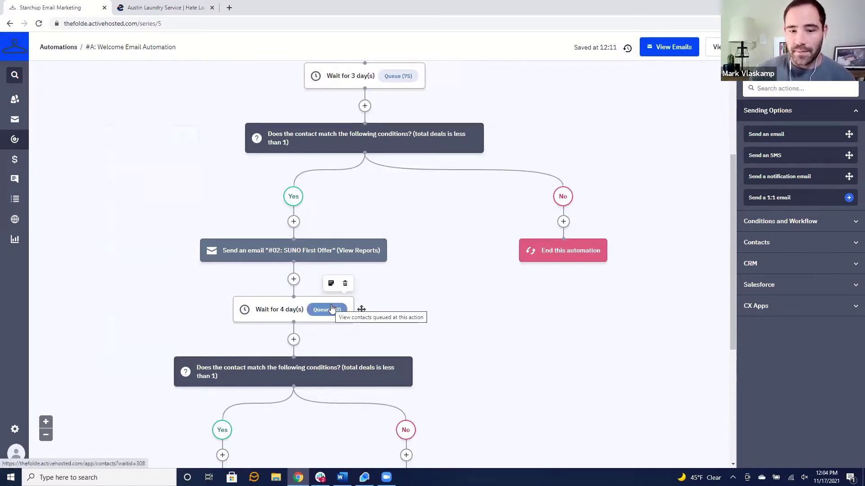
Step: Examine the second total-deals condition, its "#03: SUNO Second Offer" branch, and the contact queues at the 3-day and 4-day waits
scroll(316, 295, "down", 3)
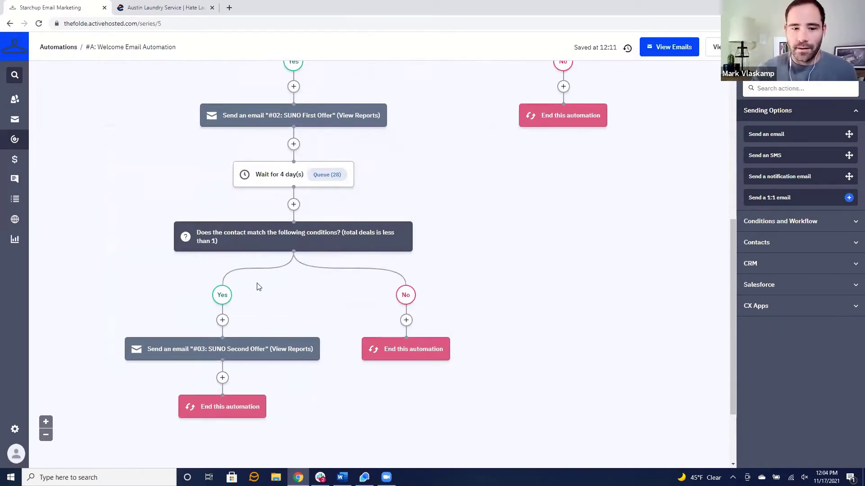
mouse_move(229, 354)
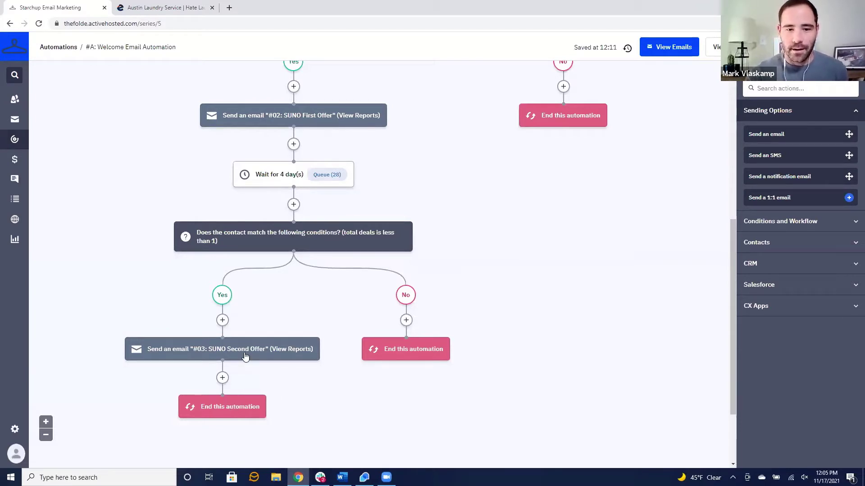
scroll(363, 311, "up", 3)
scroll(367, 253, "up", 3)
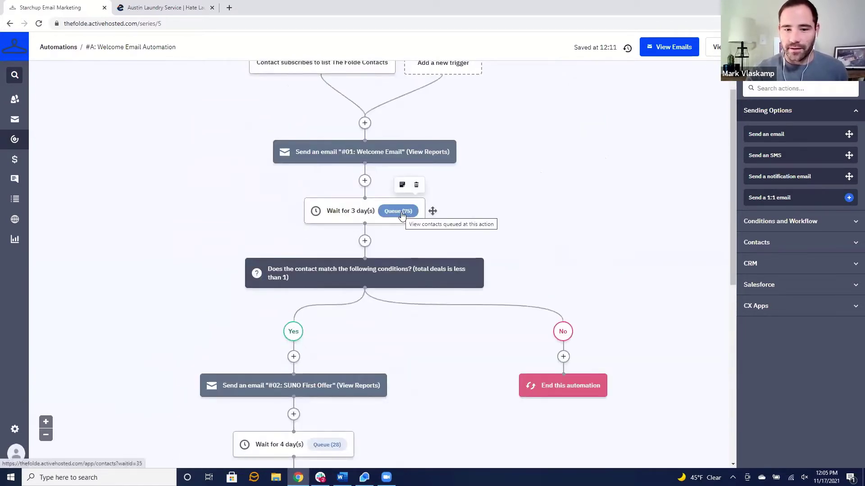
scroll(315, 230, "down", 5)
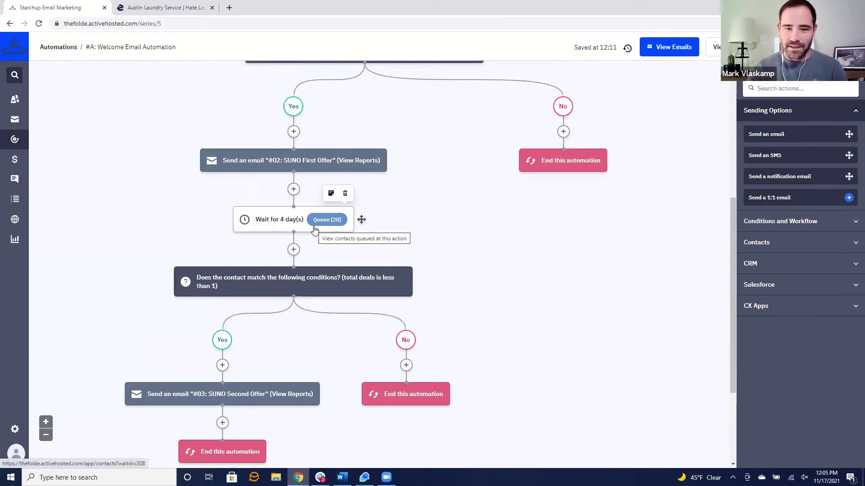
scroll(376, 228, "up", 6)
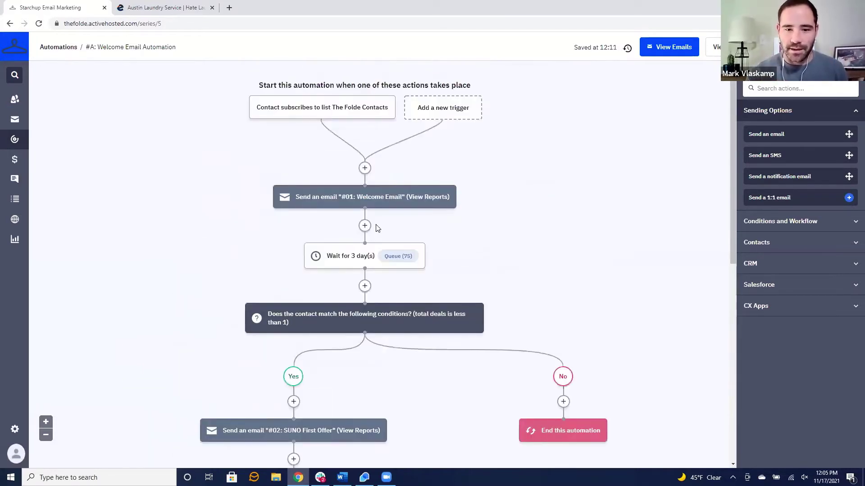
Step: Review the Sending Options and the Conditions and Workflow actions available before the welcome email, without adding any
left_click(364, 169)
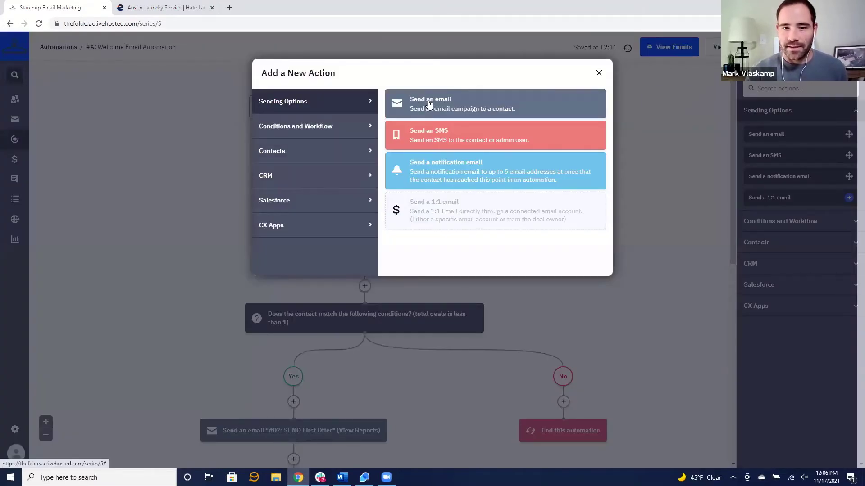
left_click(307, 127)
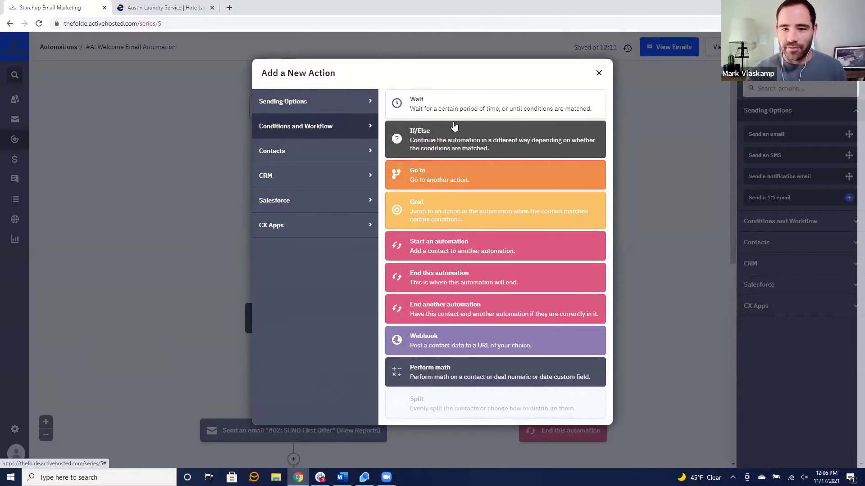
key("Escape")
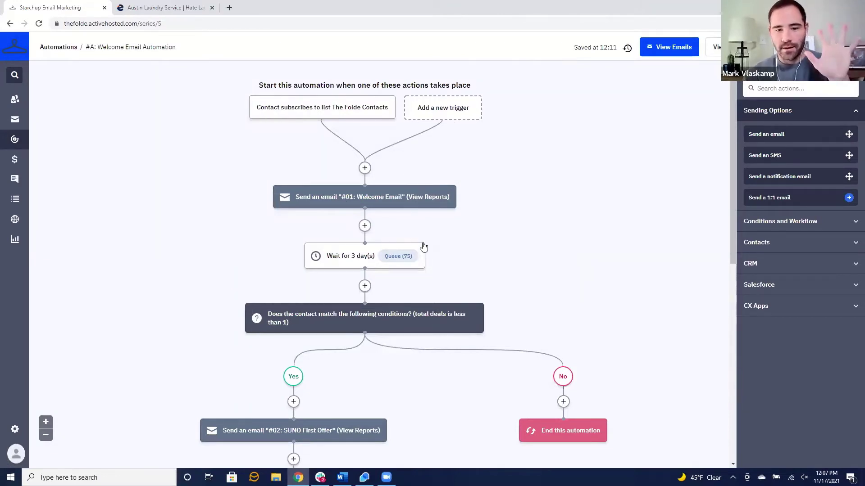
mouse_move(423, 255)
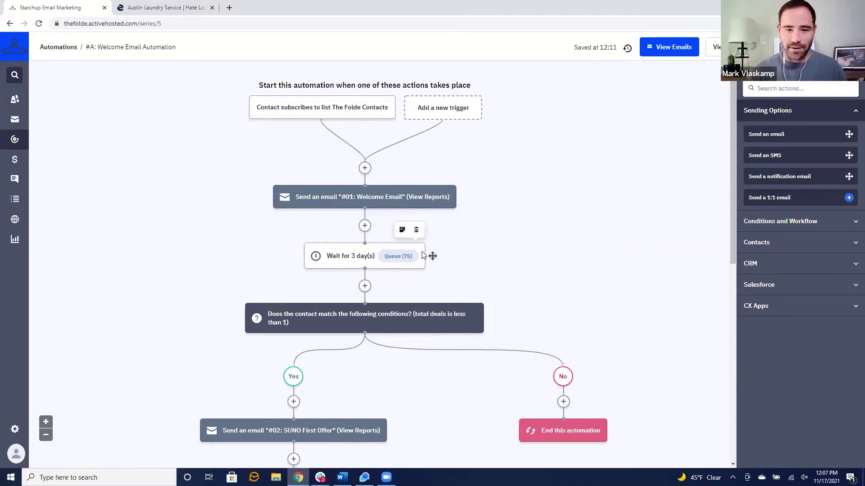
Step: Open the "#D: First Order Delivered Check In" automation and inspect its deal-stage trigger settings without changing them
left_click(17, 141)
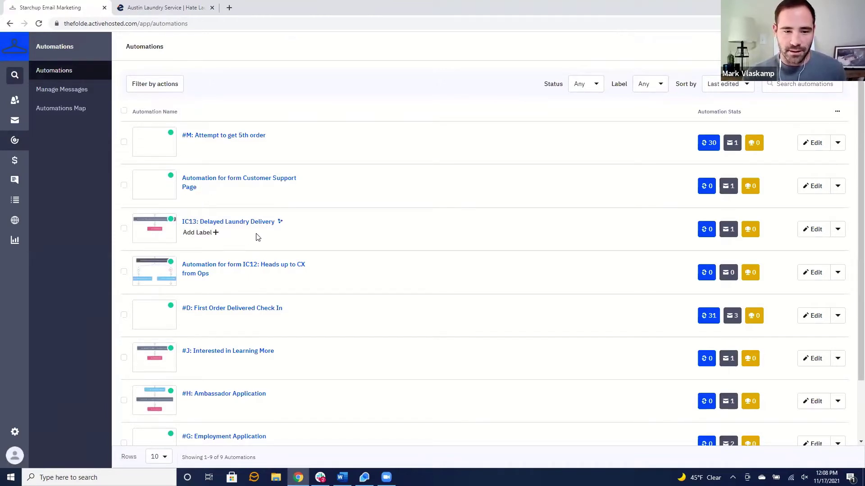
left_click(228, 308)
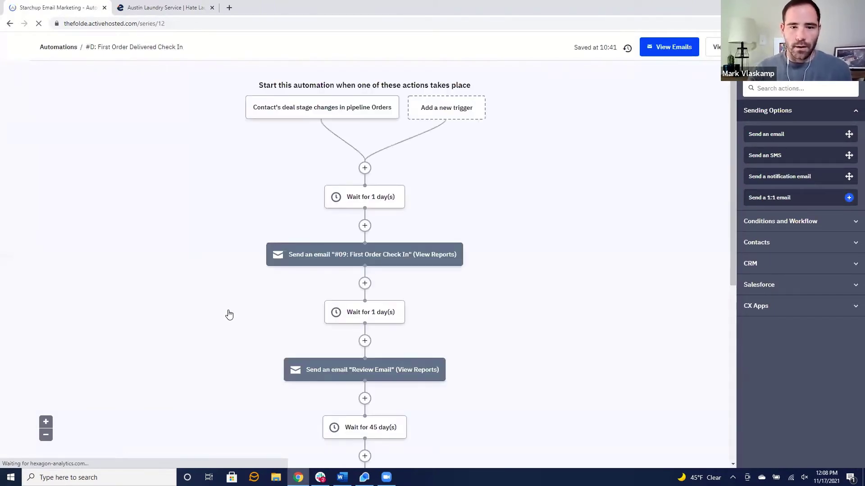
left_click(309, 106)
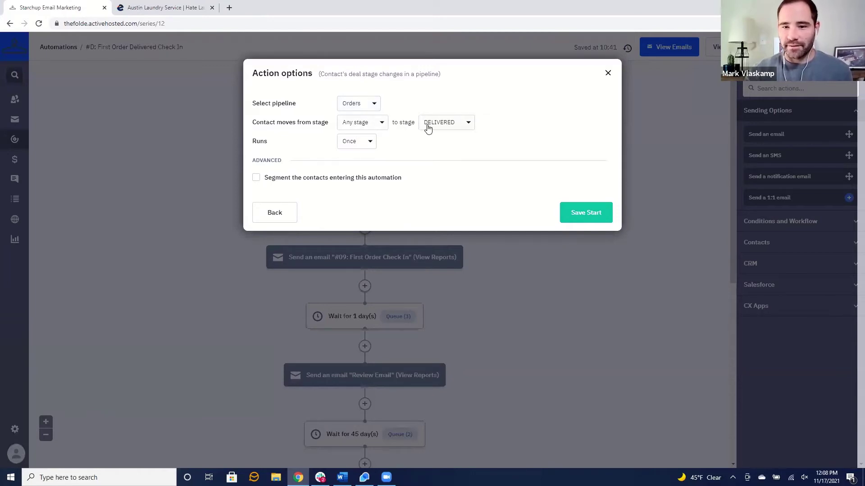
left_click(607, 75)
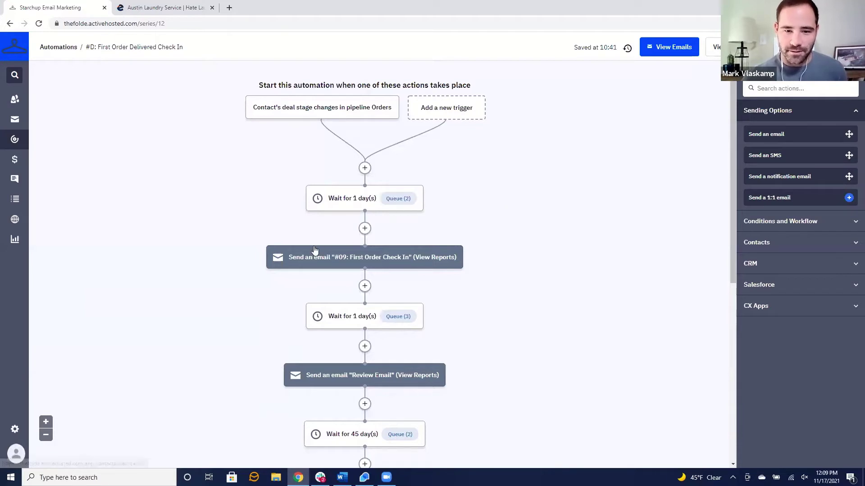
Step: Examine the check-in automation's sequence of waits, emails and closing total-deals condition, including the contacts queued at the first wait
mouse_move(309, 257)
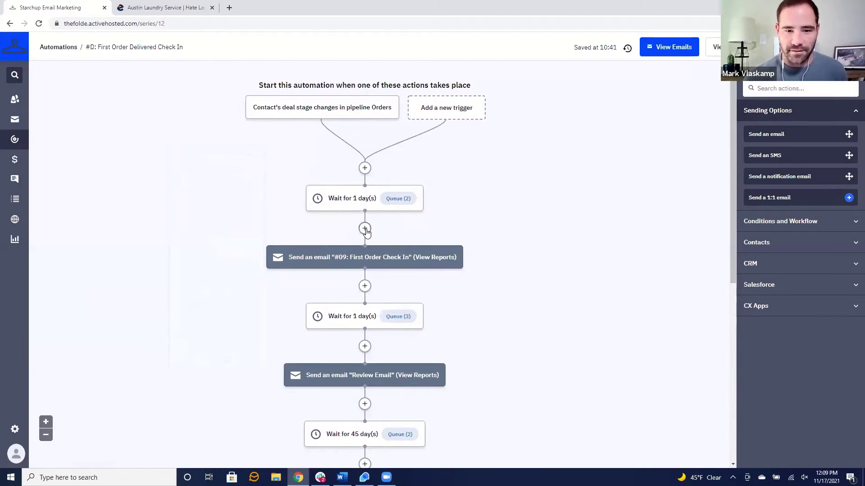
scroll(366, 232, "down", 2)
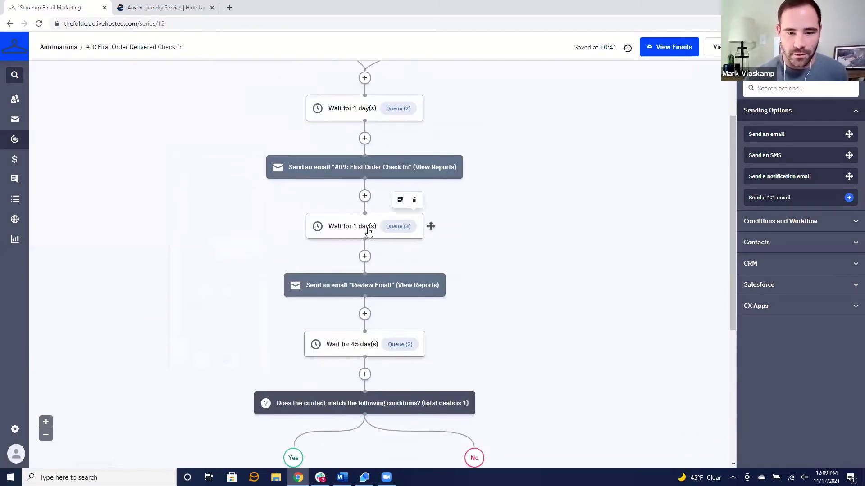
scroll(369, 230, "down", 2)
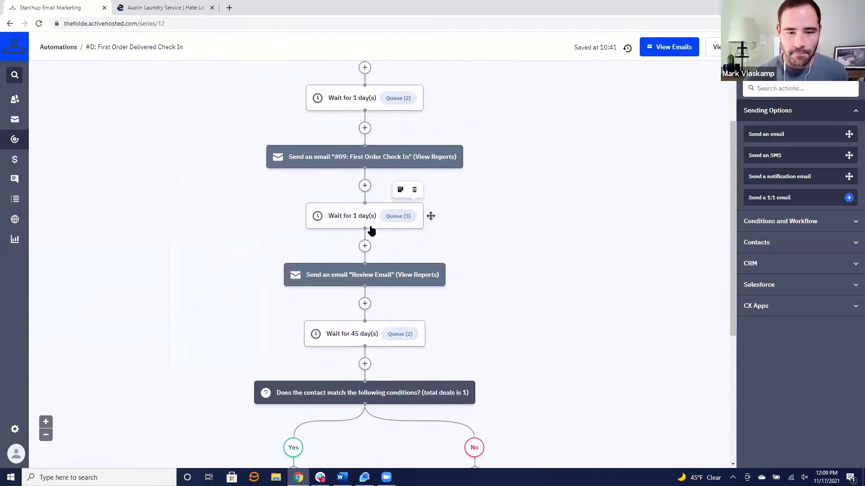
scroll(369, 230, "down", 2)
scroll(373, 220, "up", 4)
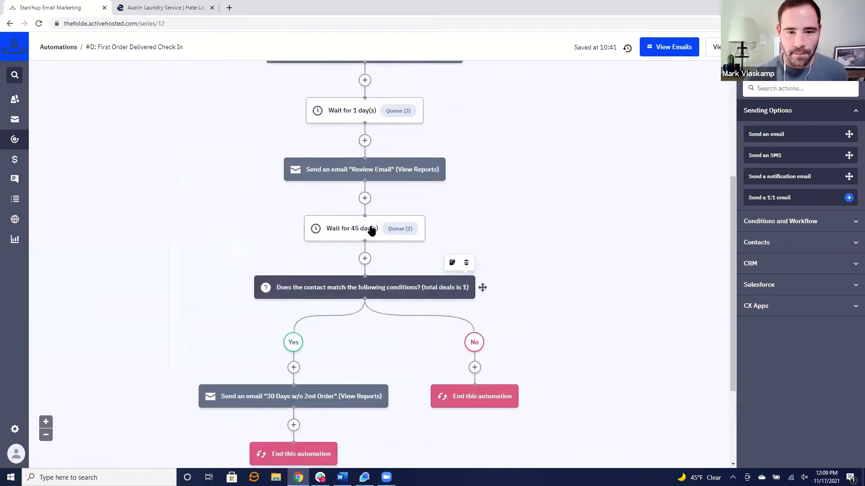
scroll(398, 151, "up", 2)
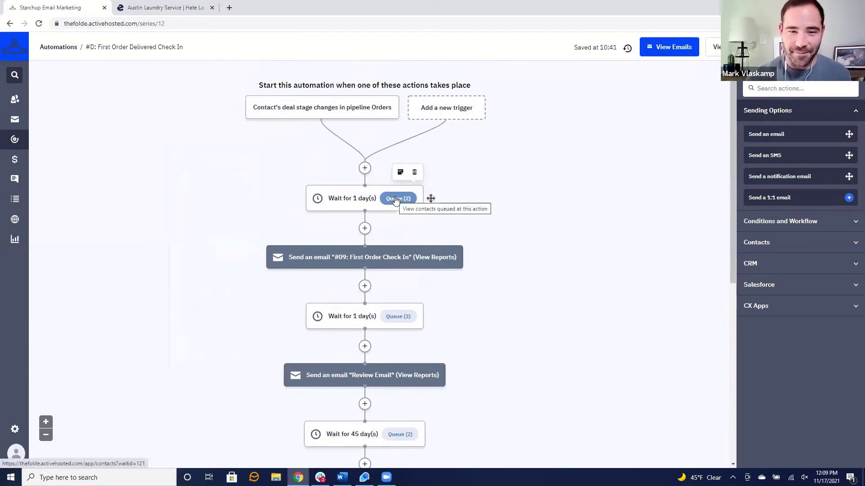
Step: Insert an If/Else condition after the first 1-day wait, checking whether the contact's total number of deals is 1
left_click(364, 228)
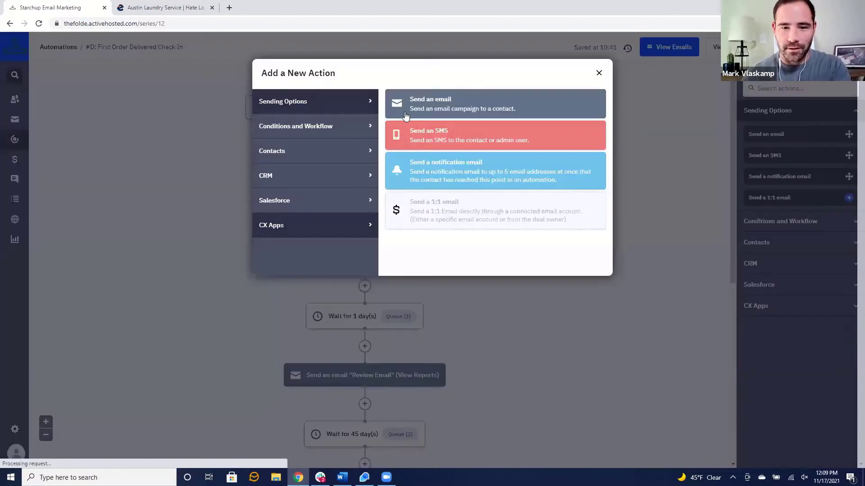
left_click(321, 127)
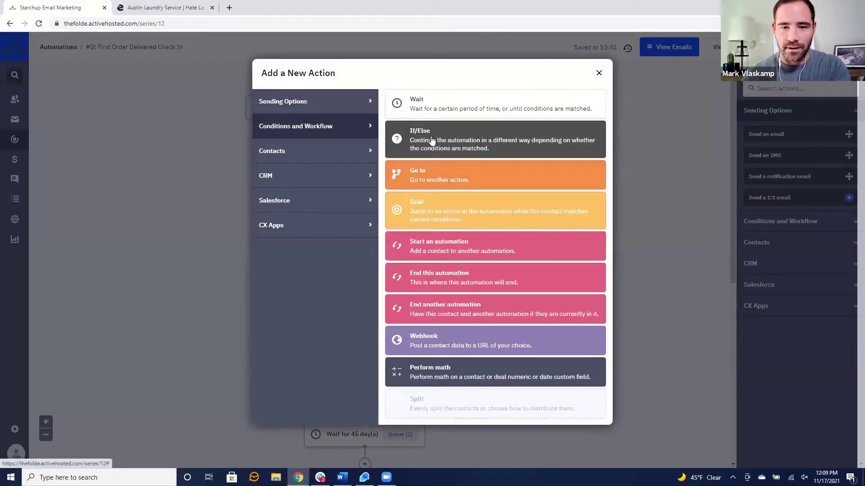
left_click(431, 136)
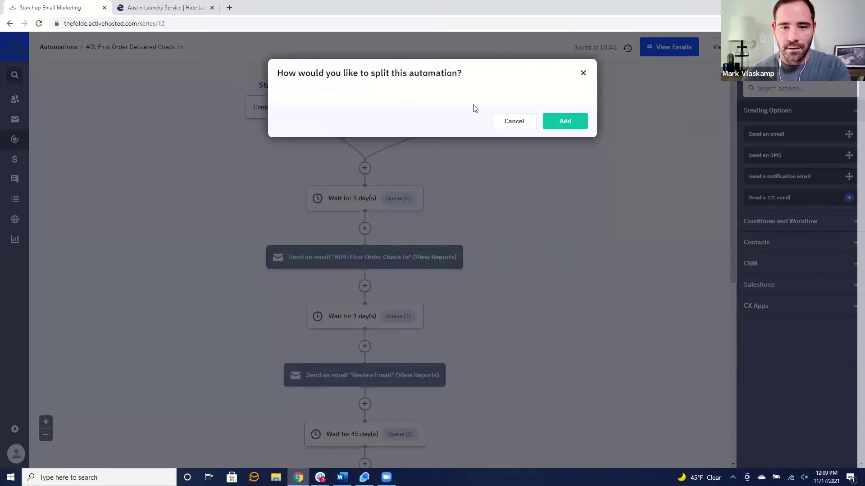
left_click(338, 111)
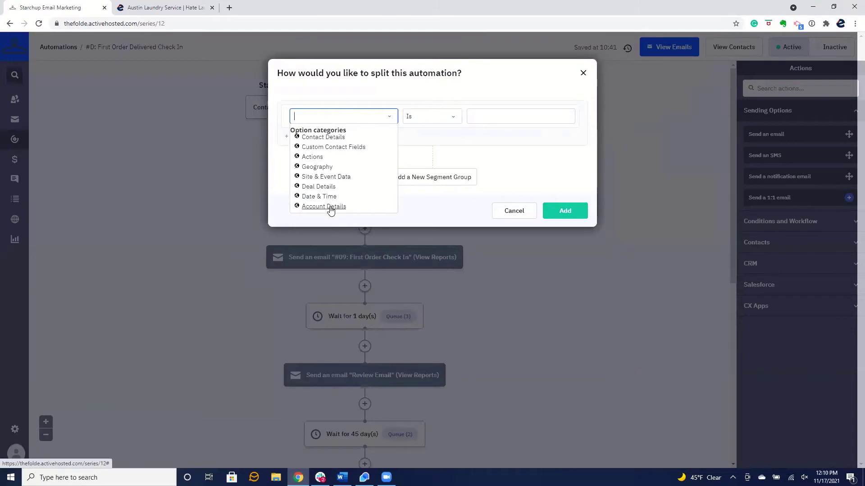
left_click(323, 187)
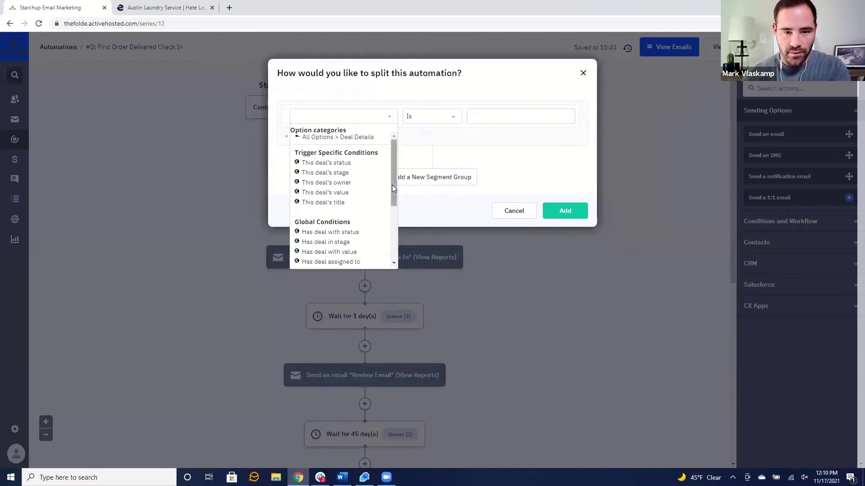
scroll(390, 189, "down", 2)
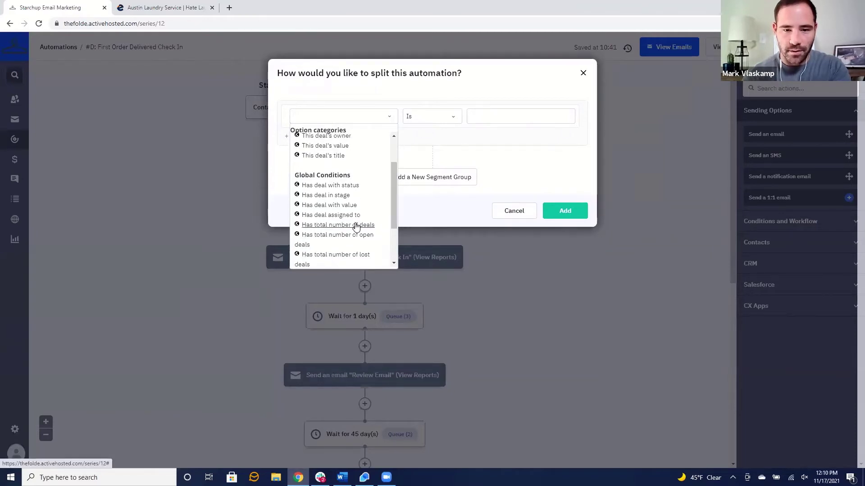
left_click(355, 225)
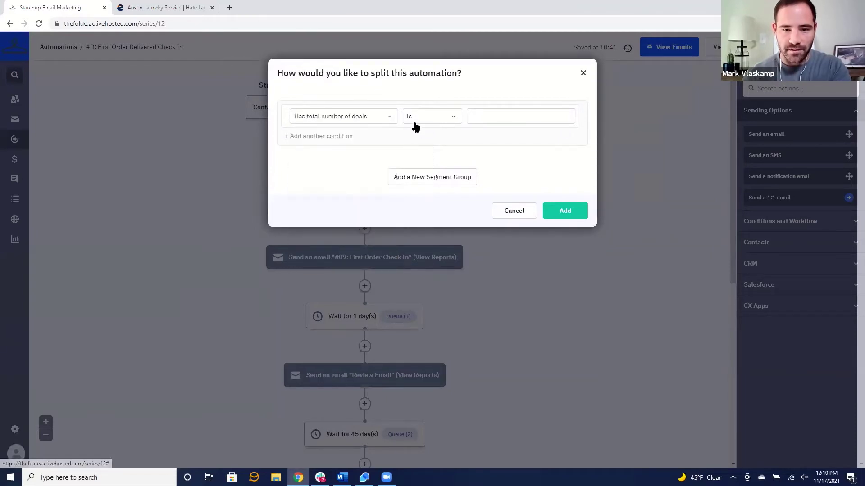
left_click(489, 114)
type("1")
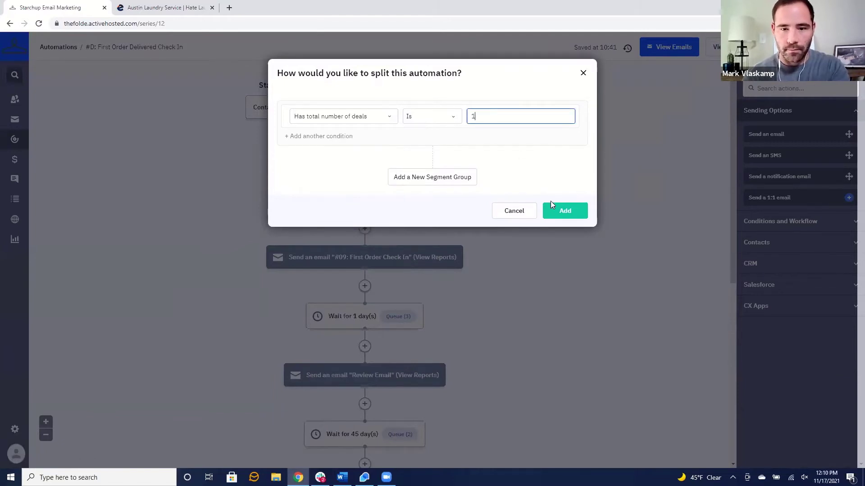
left_click(559, 214)
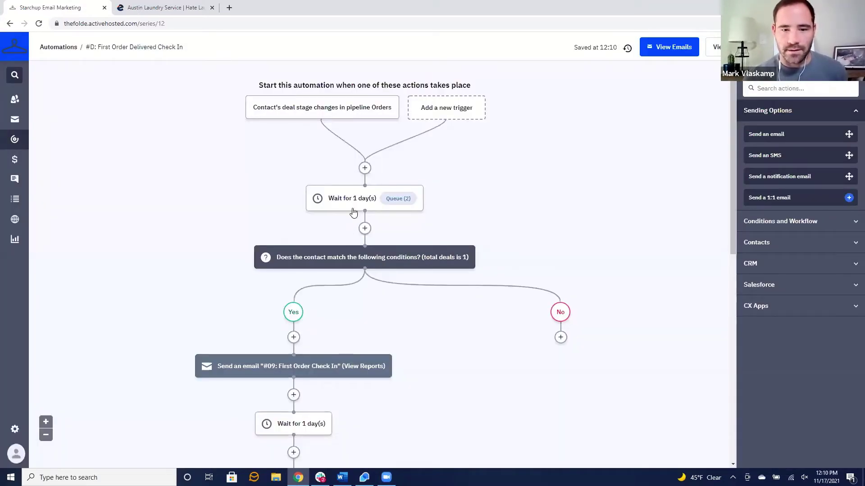
Step: Add an "End this automation" action to the No branch of the new total-deals condition
mouse_move(356, 204)
mouse_move(349, 264)
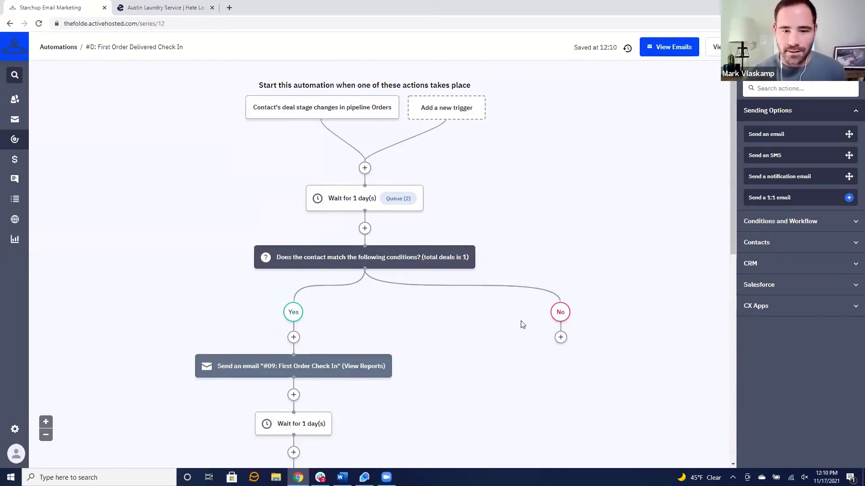
left_click(560, 337)
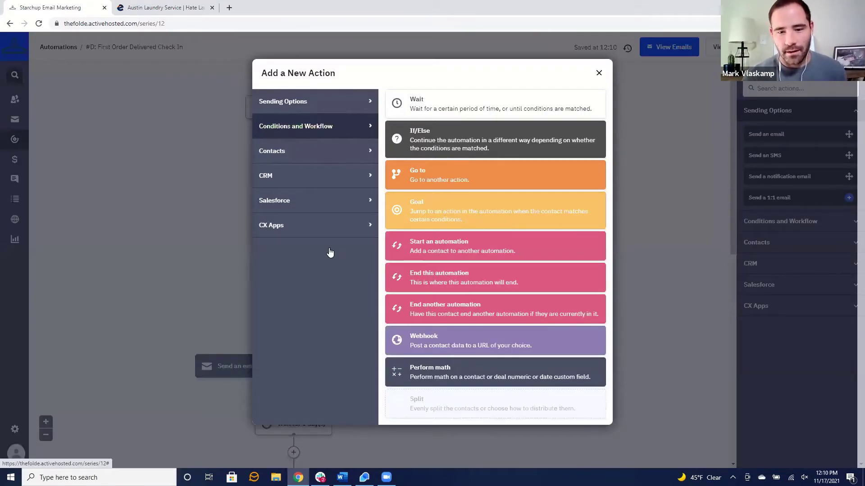
left_click(493, 279)
Step: Examine the Yes branch from the "#09: First Order Check In" email through the "Review Email" to the 45-day wait
scroll(511, 224, "down", 2)
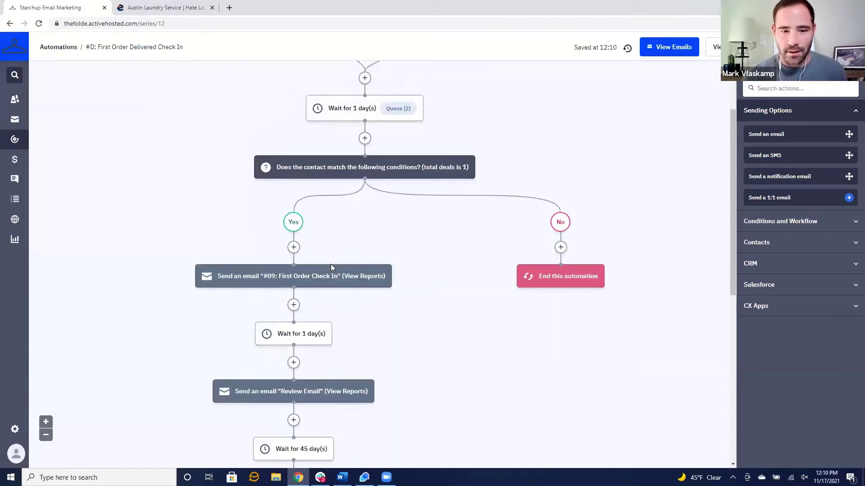
mouse_move(308, 335)
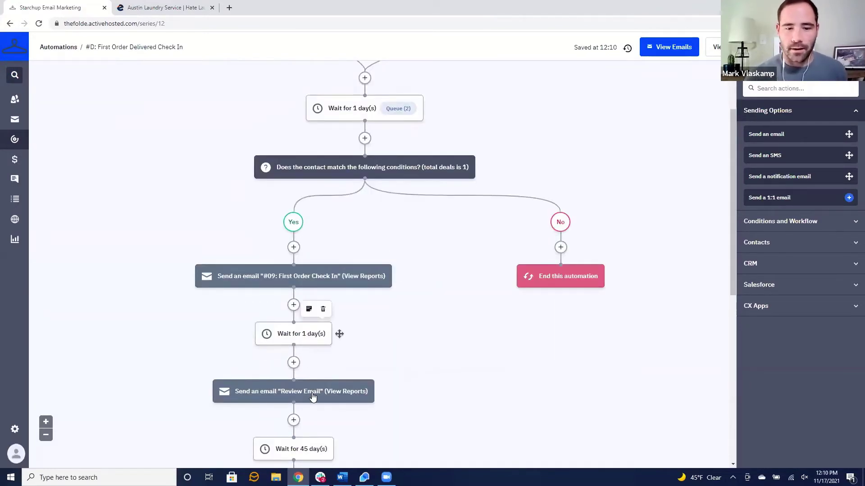
mouse_move(313, 397)
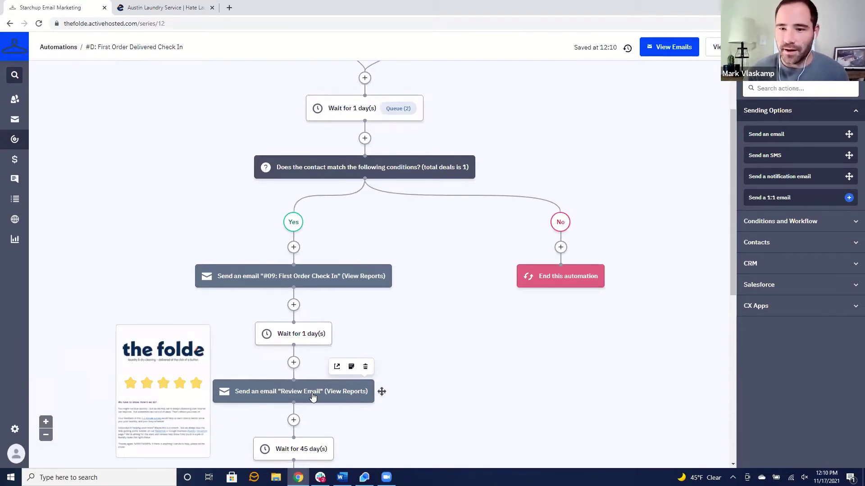
mouse_move(315, 280)
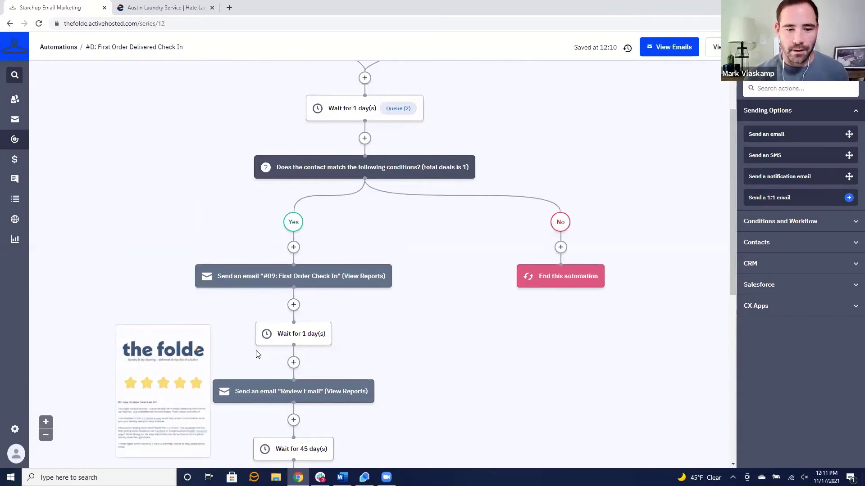
scroll(239, 334, "down", 3)
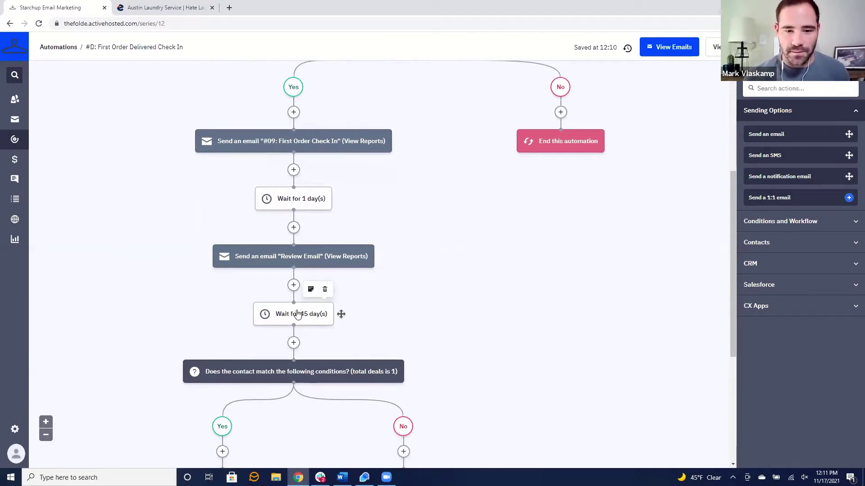
mouse_move(307, 315)
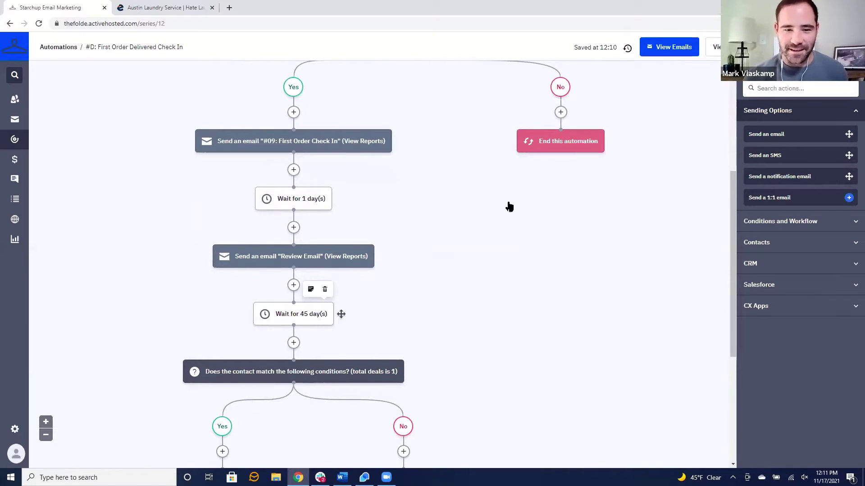
Step: Delete the 45-day wait that follows the "Review Email" in the check-in automation's Yes branch
mouse_move(279, 319)
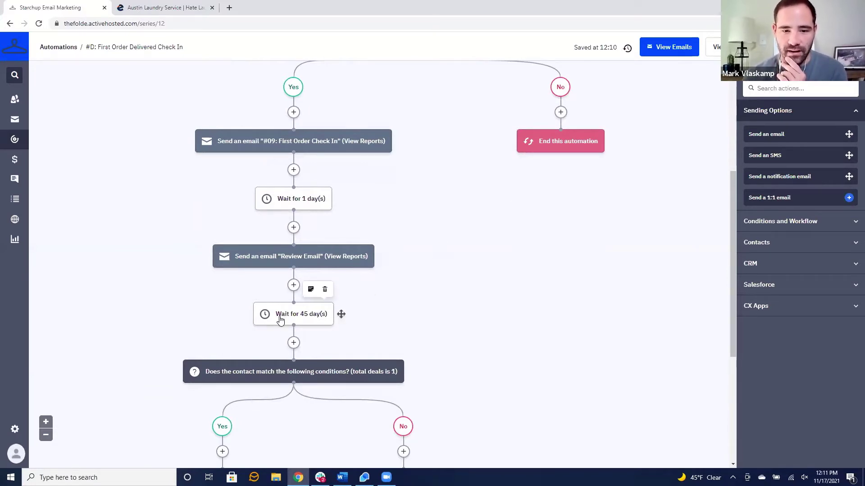
scroll(279, 318, "up", 4)
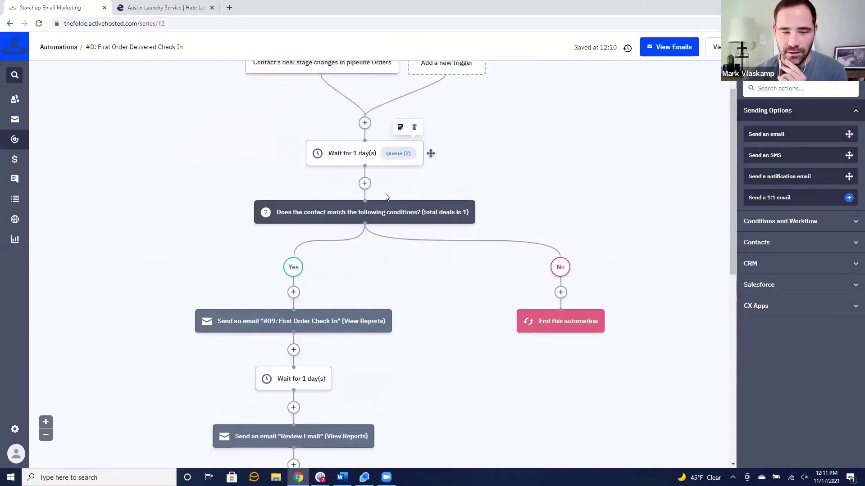
scroll(393, 247, "down", 4)
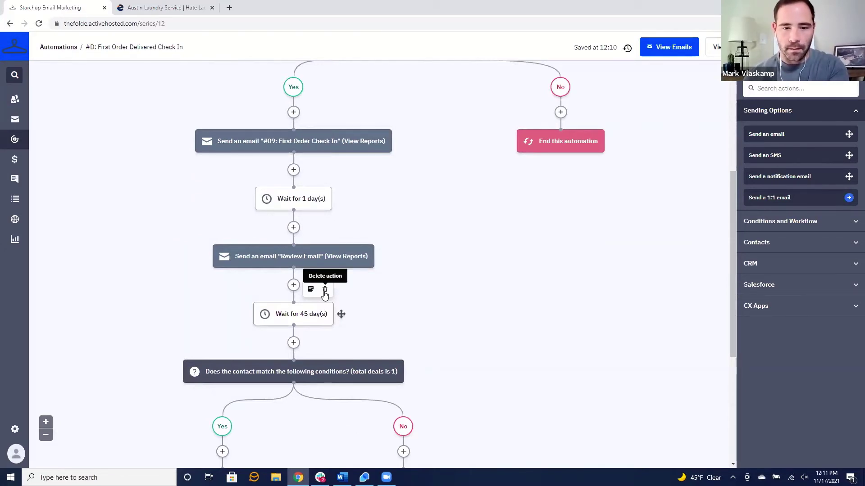
left_click(324, 292)
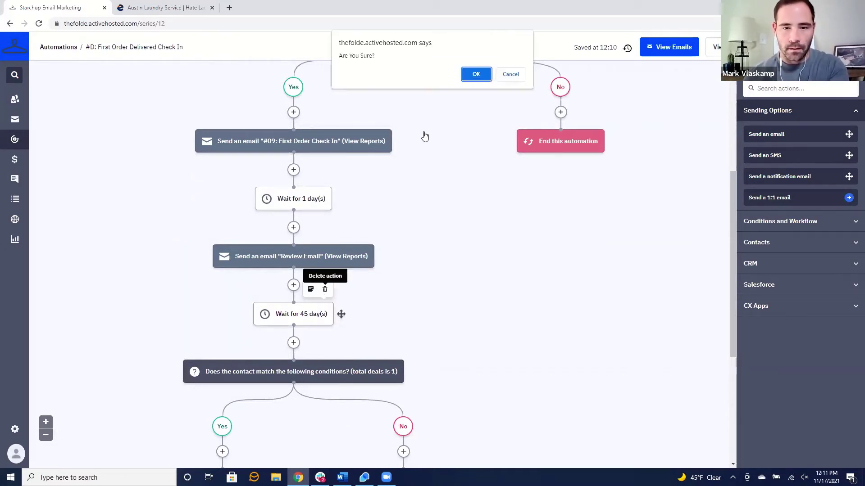
left_click(471, 75)
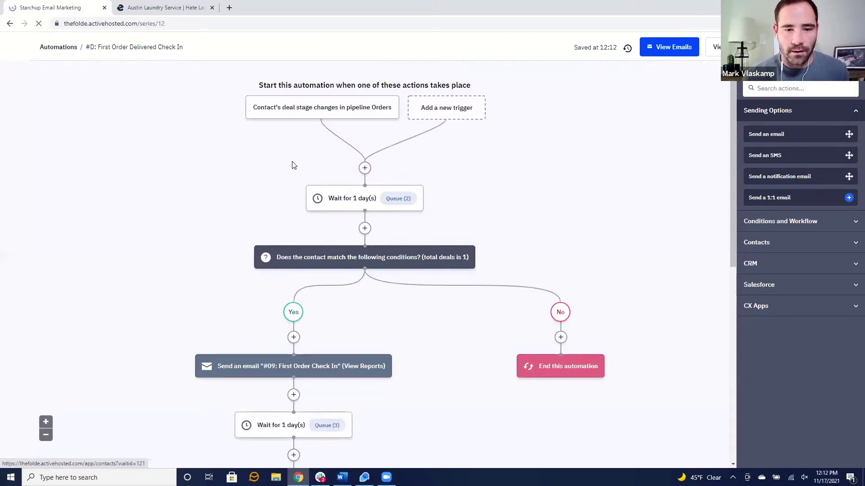
Step: Examine the closing total-deals condition, its "30 Days w/o 2nd Order" email and the end actions on both branches
scroll(290, 163, "down", 4)
scroll(304, 146, "down", 5)
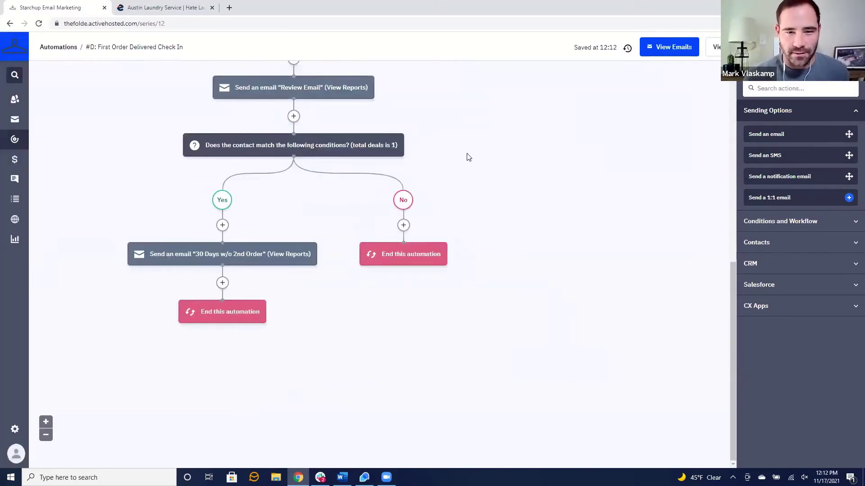
scroll(491, 159, "up", 1)
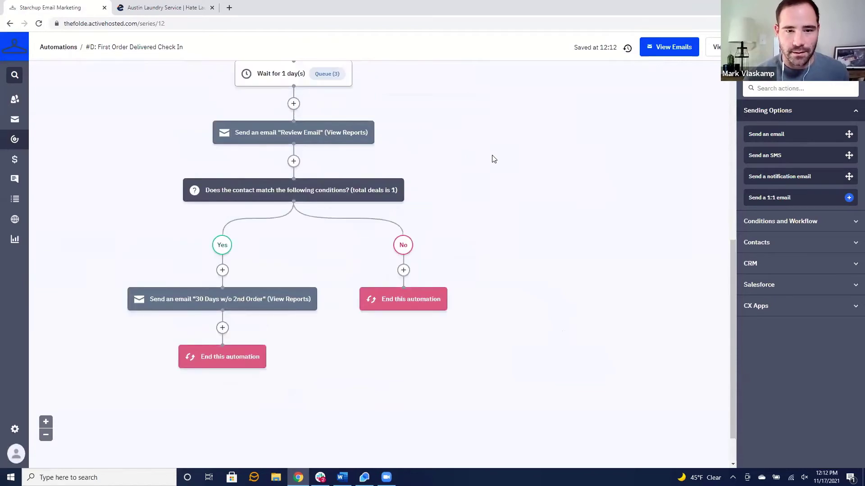
scroll(493, 158, "up", 3)
scroll(492, 159, "down", 4)
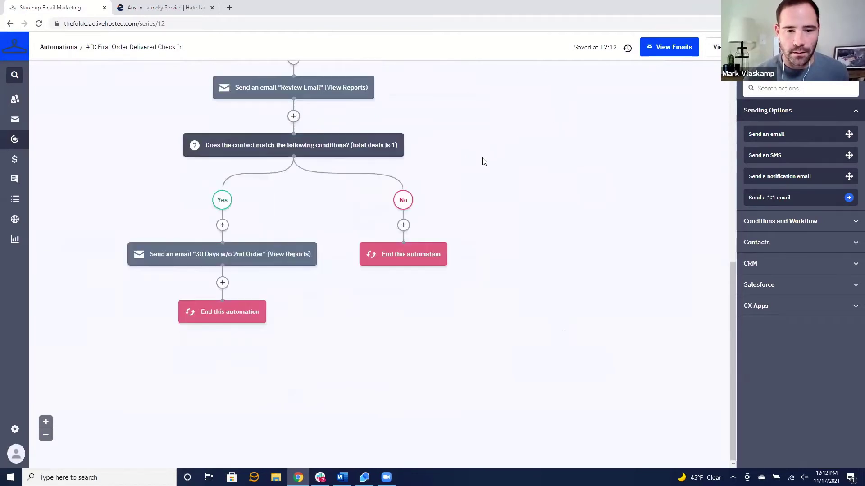
mouse_move(238, 256)
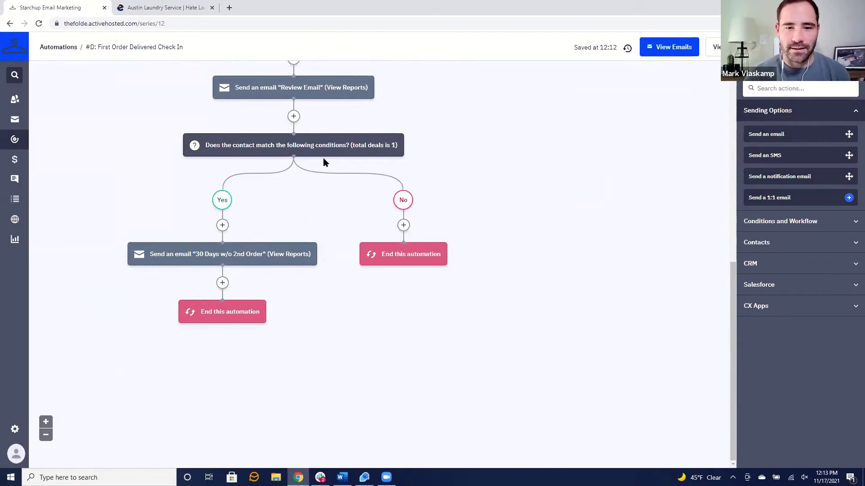
mouse_move(325, 156)
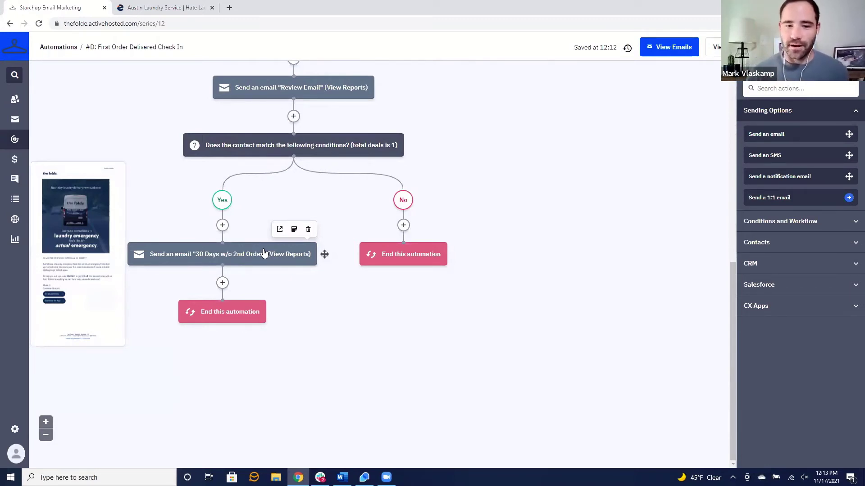
scroll(602, 222, "up", 6)
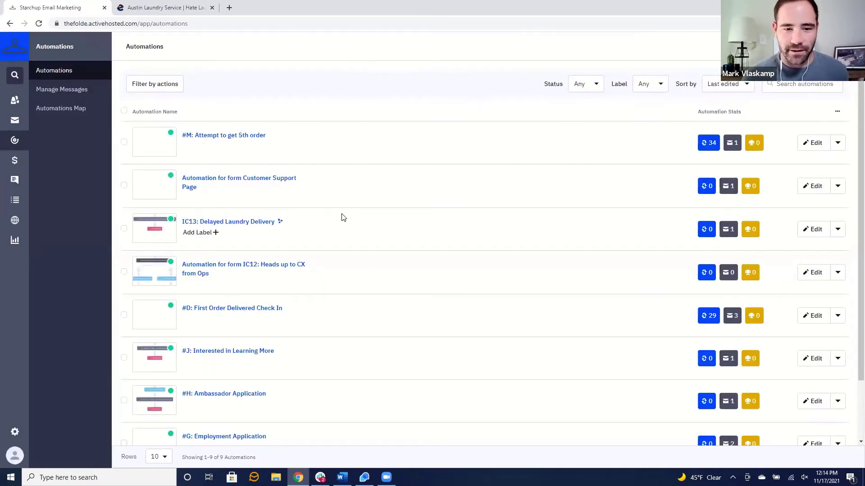
Step: Open the "#M: Attempt to get 5th order" automation and examine its wait, total-deals condition and "Delicates Reminder for 5th Order" email
left_click(246, 138)
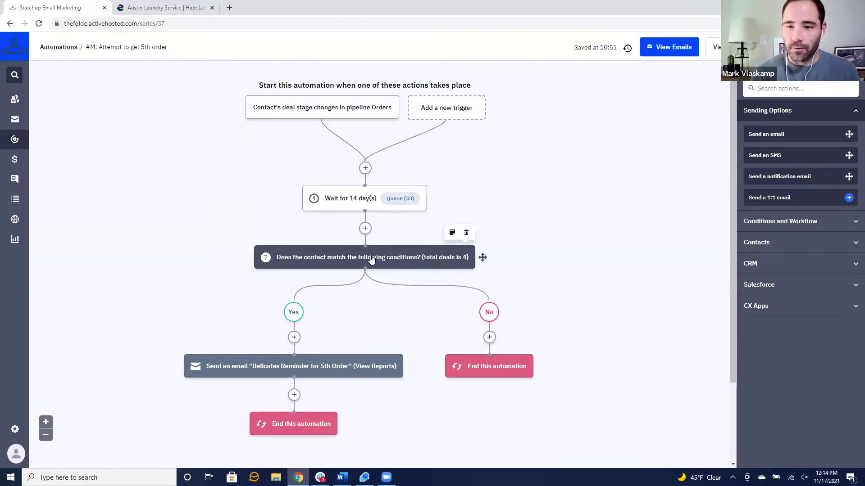
mouse_move(319, 369)
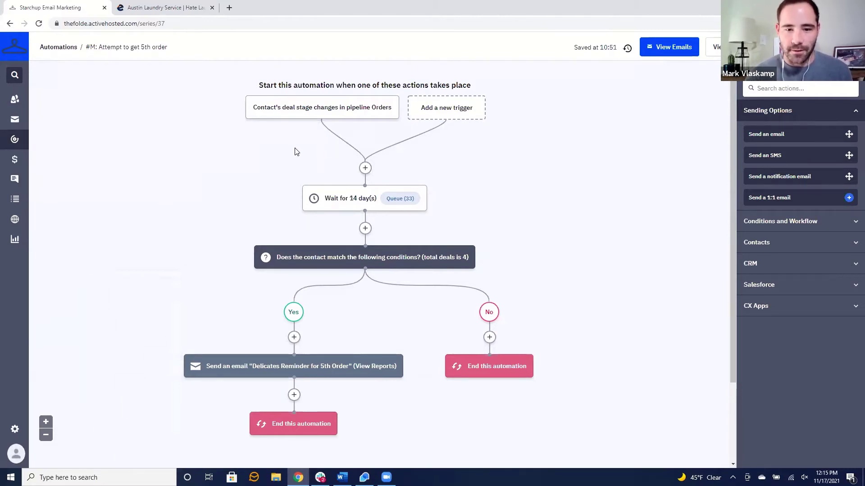
scroll(295, 150, "down", 2)
scroll(369, 217, "up", 2)
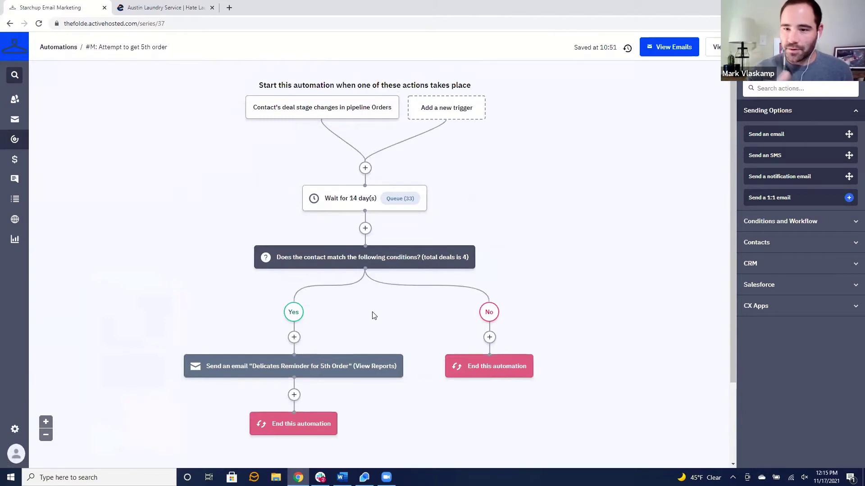
Step: Open the "#G: Employment Application" automation and examine its notification, confirmation email, 1-day wait and "In No Answer" email
left_click(14, 141)
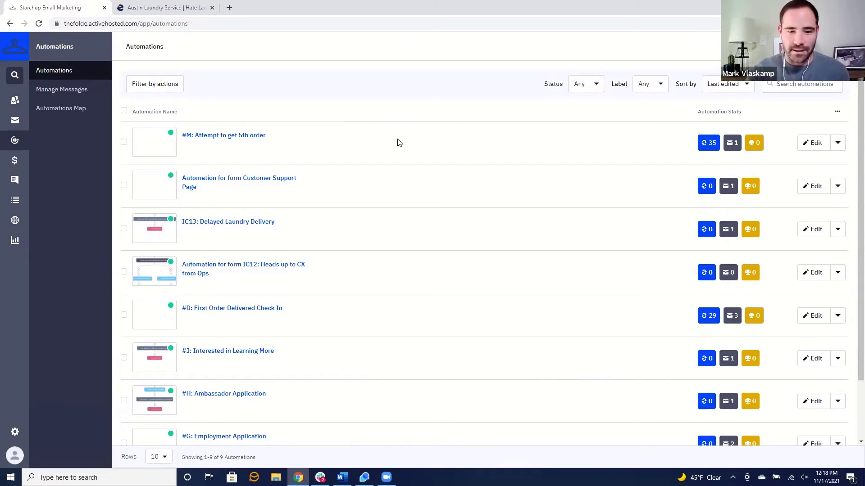
scroll(331, 274, "down", 2)
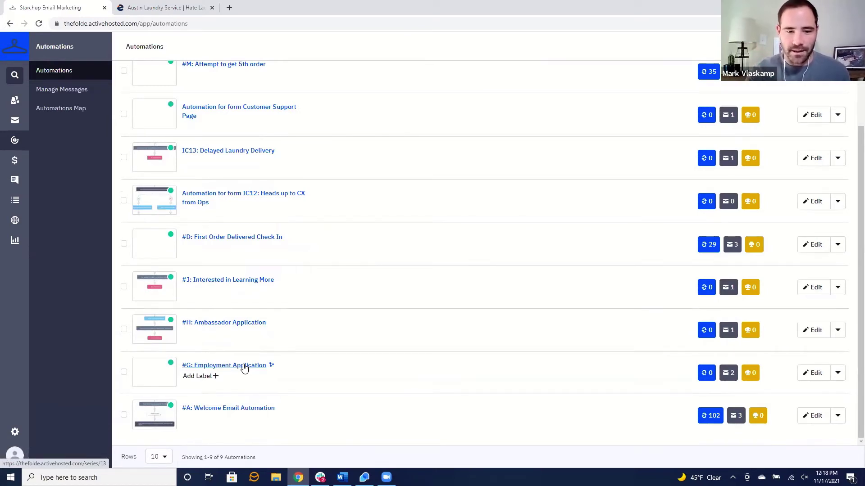
left_click(244, 366)
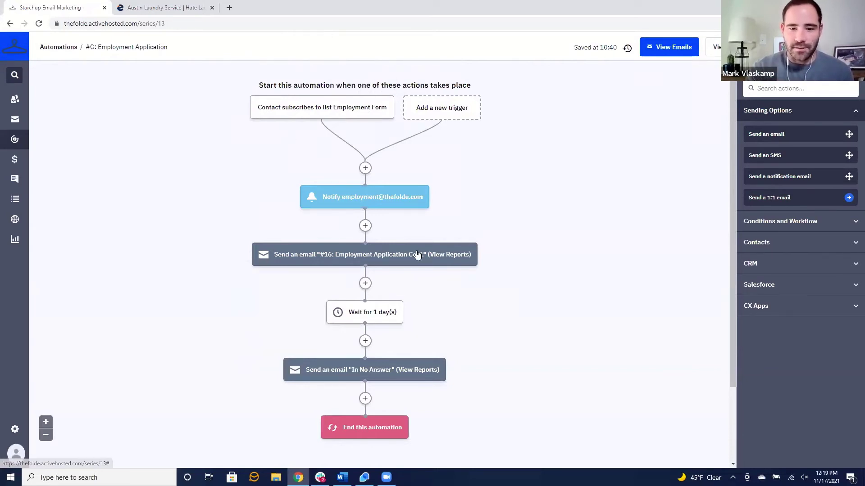
mouse_move(416, 255)
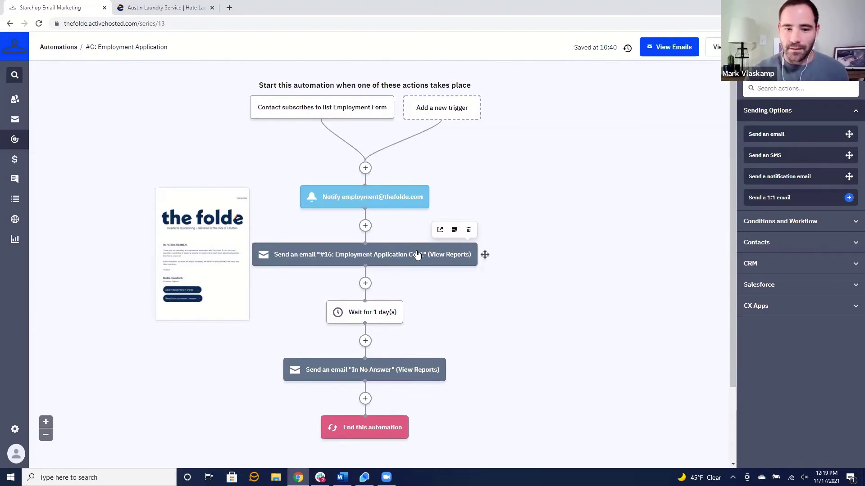
mouse_move(381, 373)
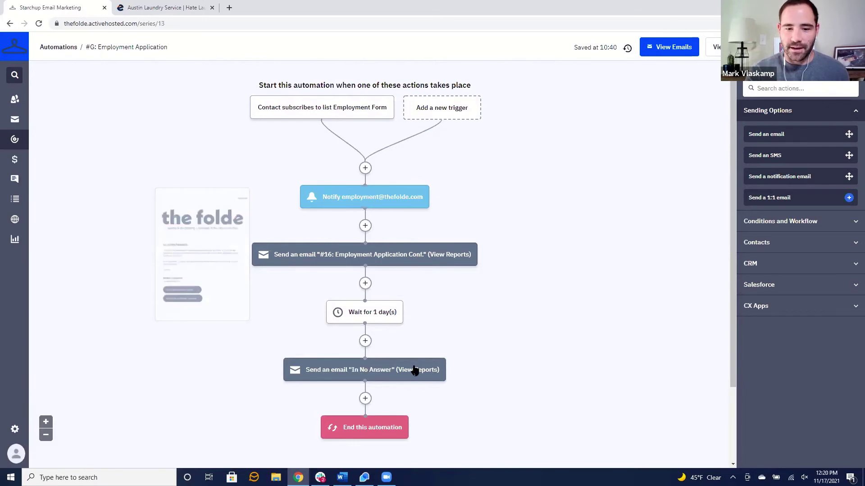
mouse_move(412, 369)
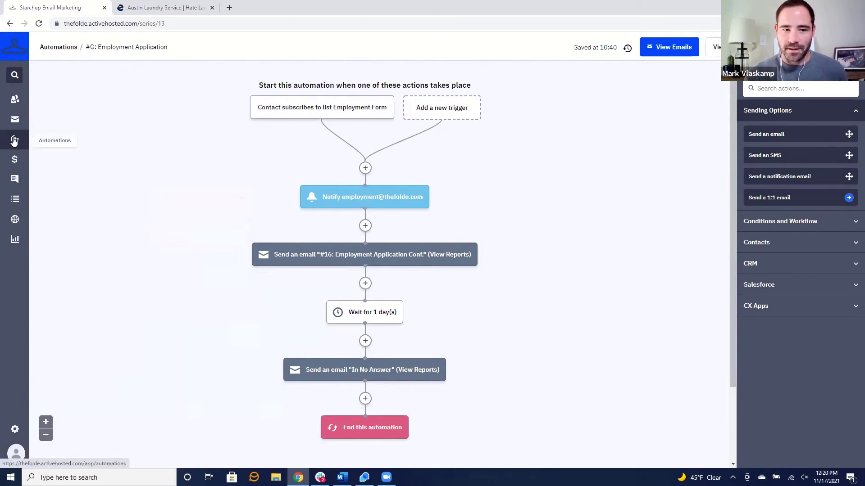
Step: Return to the automations list, look through it and reopen the "#D: First Order Delivered Check In" automation
left_click(14, 141)
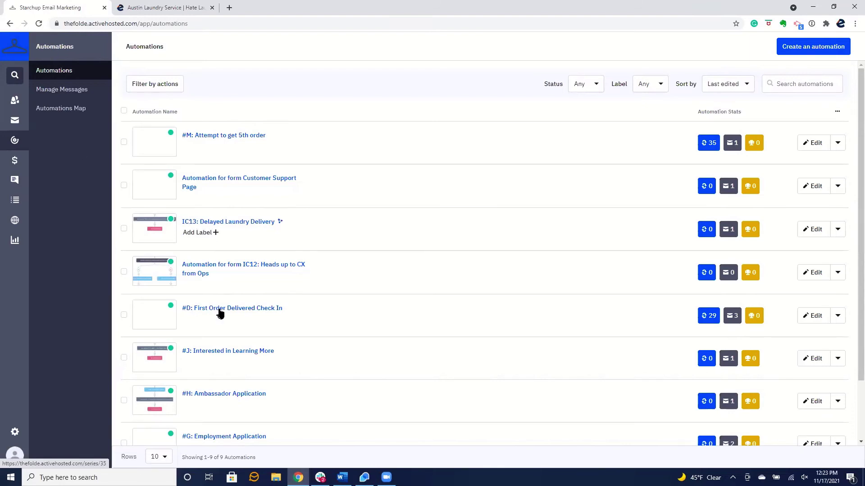
scroll(224, 343, "down", 1)
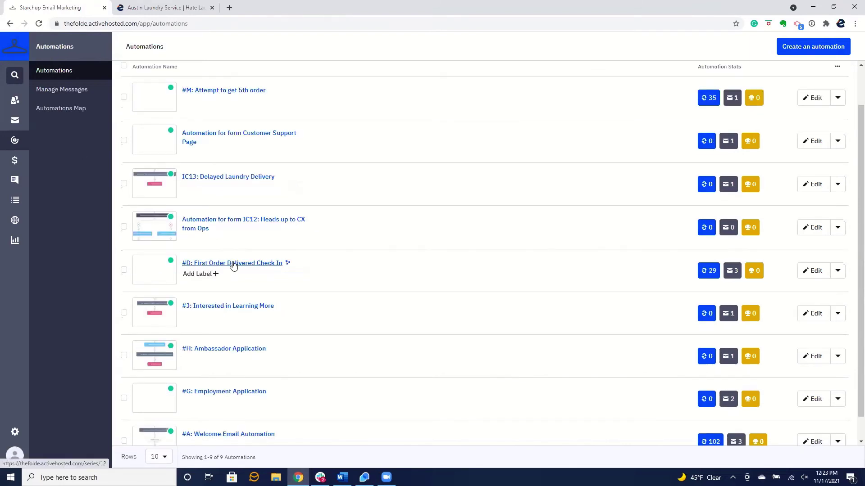
scroll(233, 266, "up", 1)
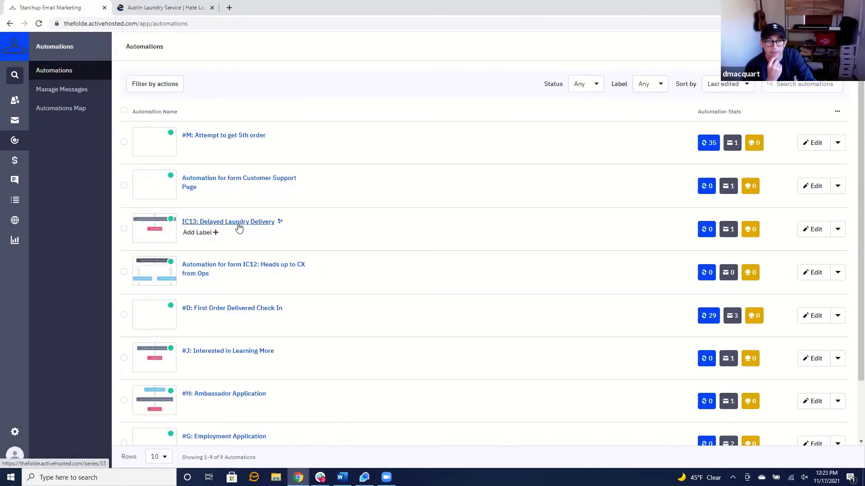
scroll(238, 265, "down", 1)
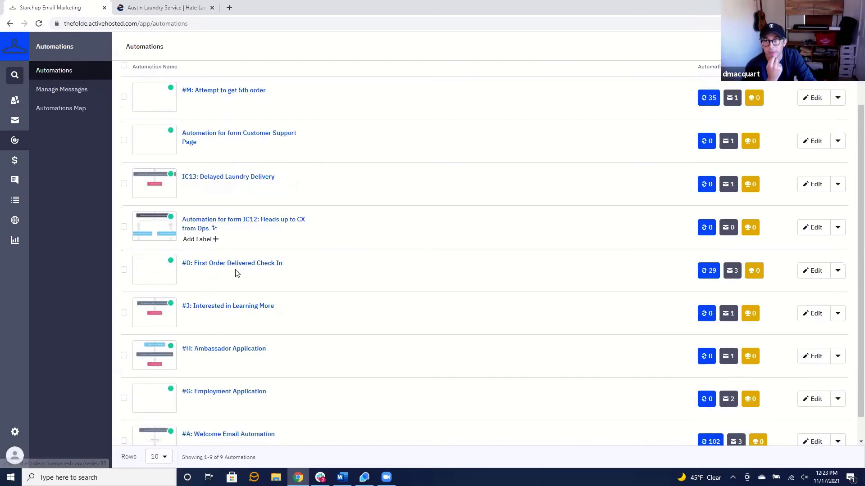
scroll(234, 277, "down", 1)
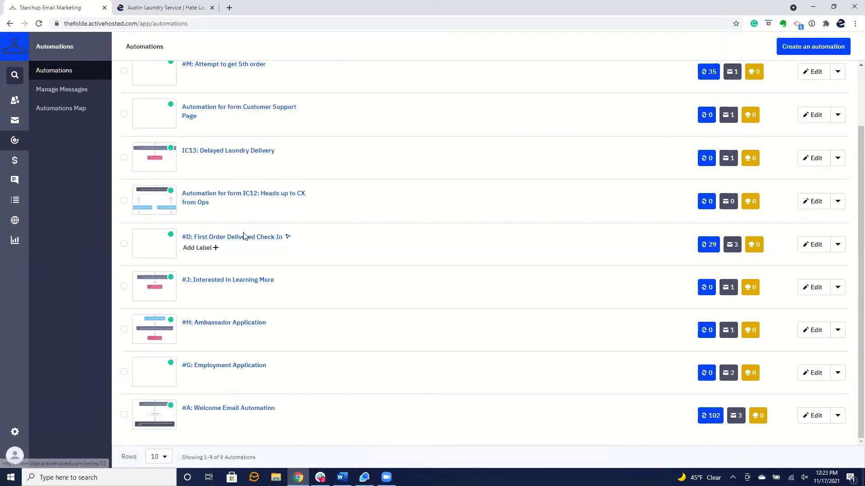
scroll(248, 241, "up", 2)
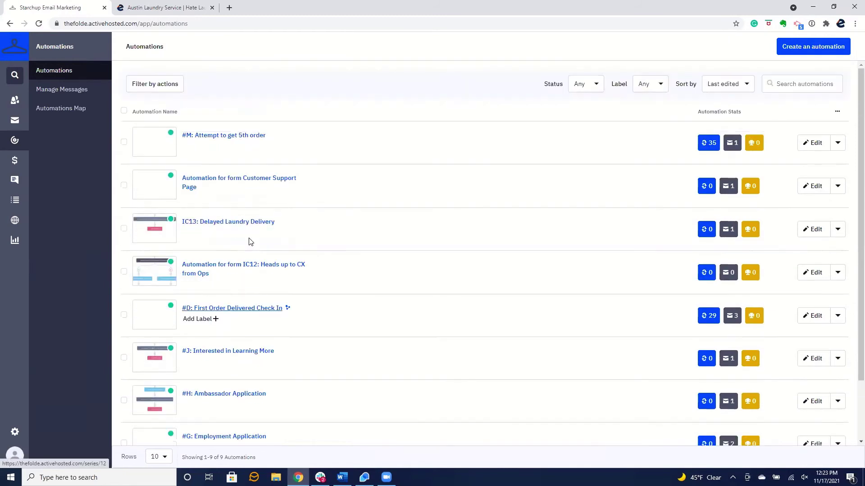
left_click(243, 310)
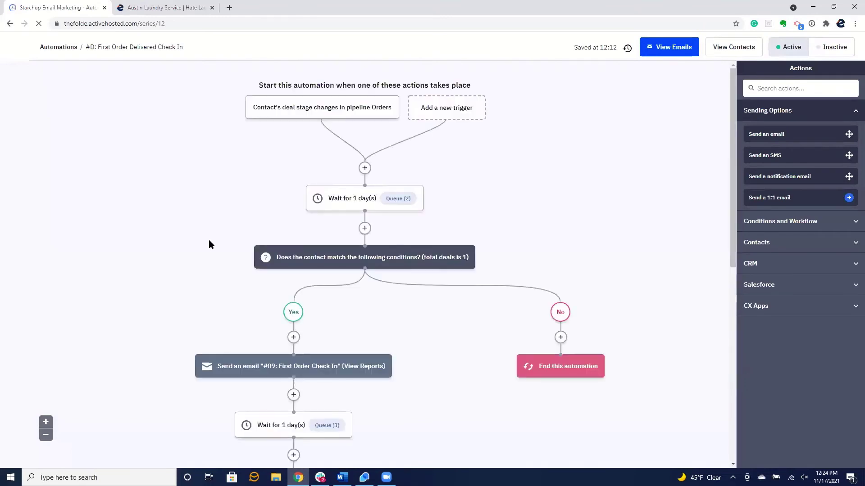
Step: Examine the check-in automation's full flow, from the deal-stage trigger and first total-deals condition down to the "30 Days w/o 2nd Order" email
scroll(209, 242, "down", 1)
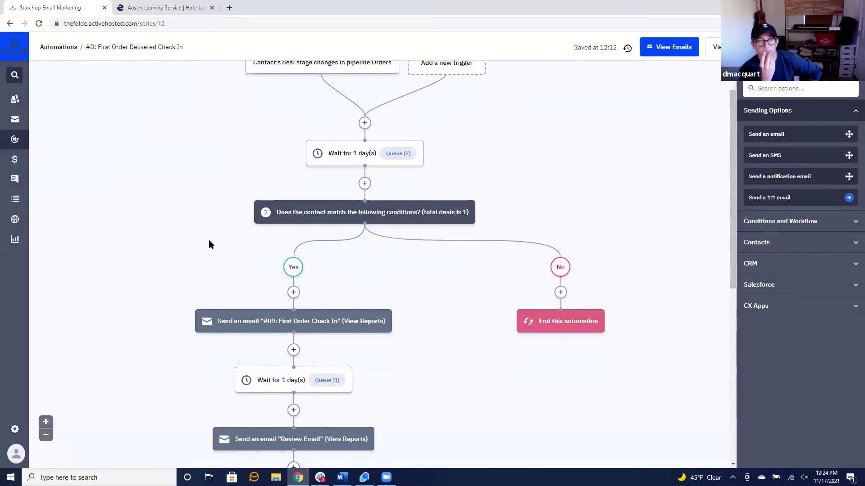
scroll(209, 244, "down", 2)
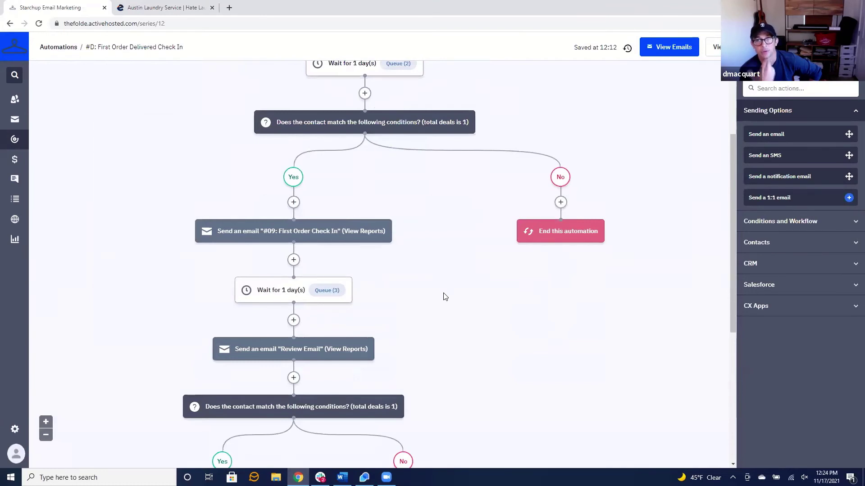
scroll(445, 297, "down", 3)
scroll(444, 297, "down", 1)
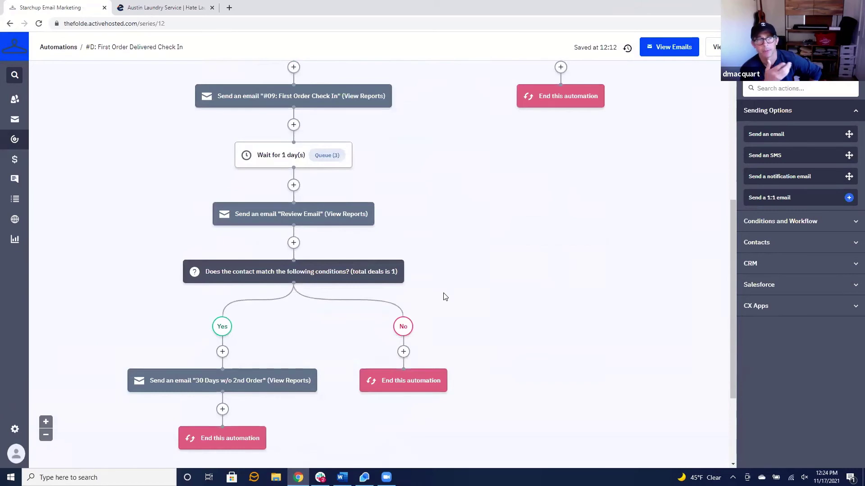
scroll(444, 296, "up", 3)
scroll(445, 296, "up", 1)
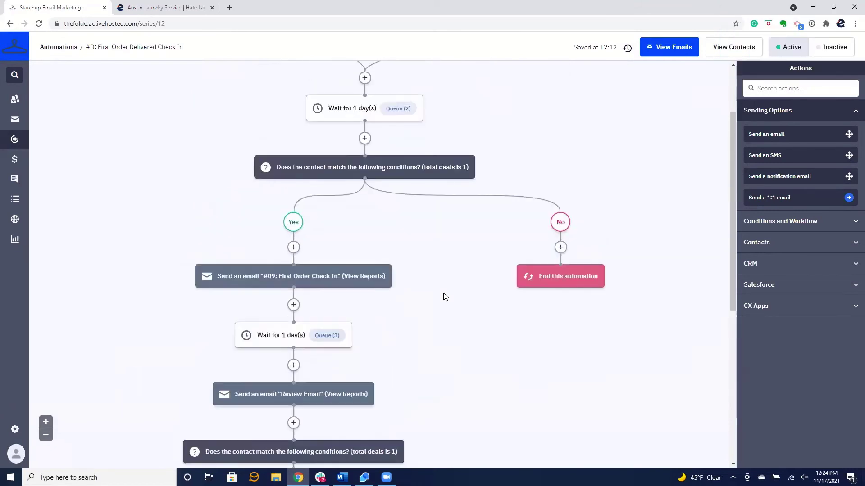
scroll(445, 296, "up", 2)
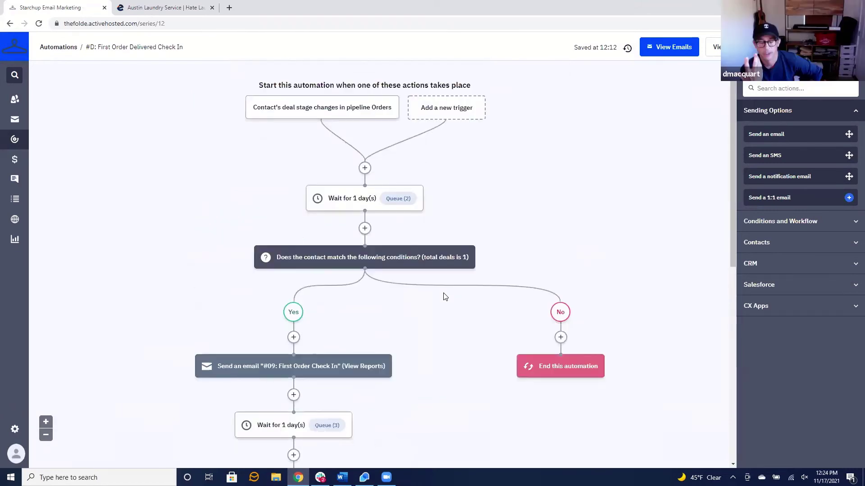
mouse_move(409, 260)
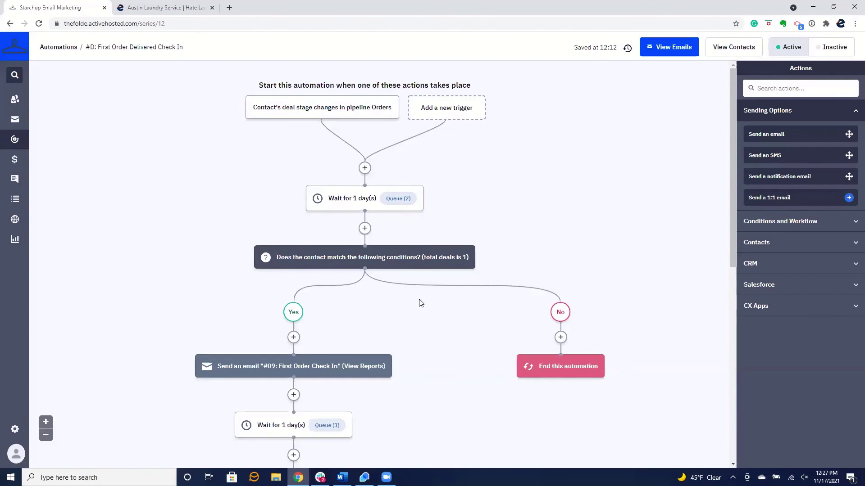
scroll(426, 300, "down", 2)
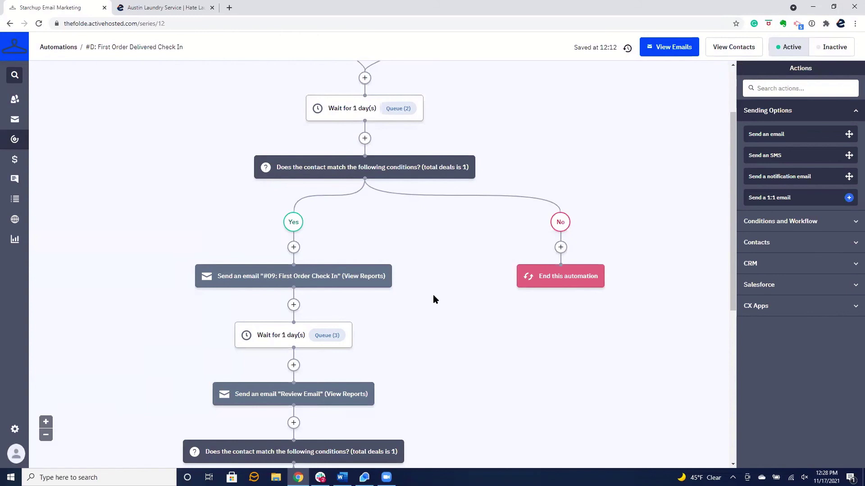
scroll(468, 261, "up", 2)
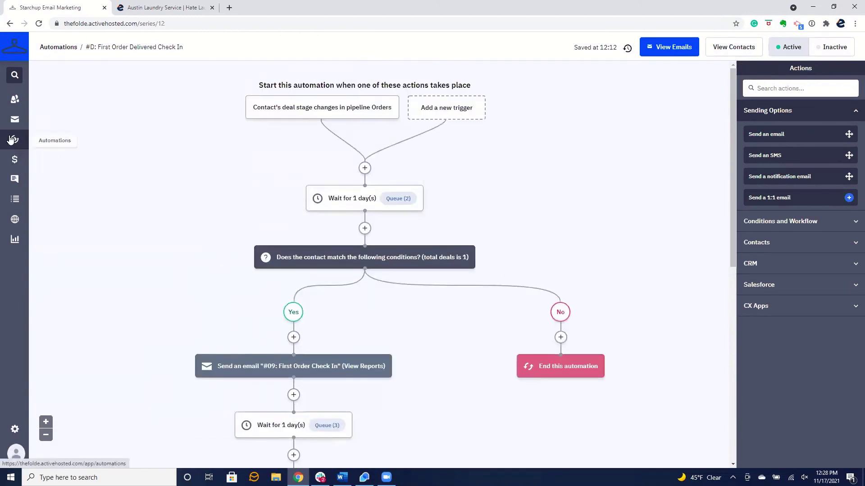
Step: Return to the automations list and open the "#A: Welcome Email Automation" flow
left_click(12, 140)
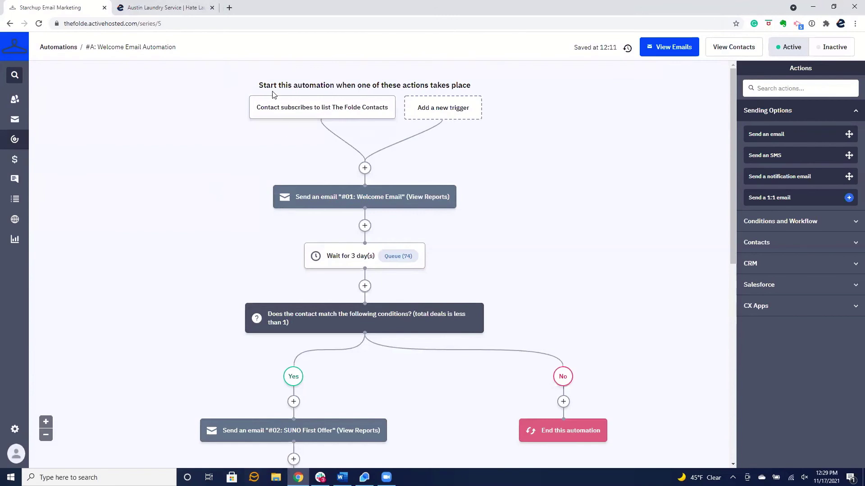
Step: Open the photographer's "The Folde - October 2021" Pixieset gallery in a new browser tab
left_click(229, 8)
type("ashley")
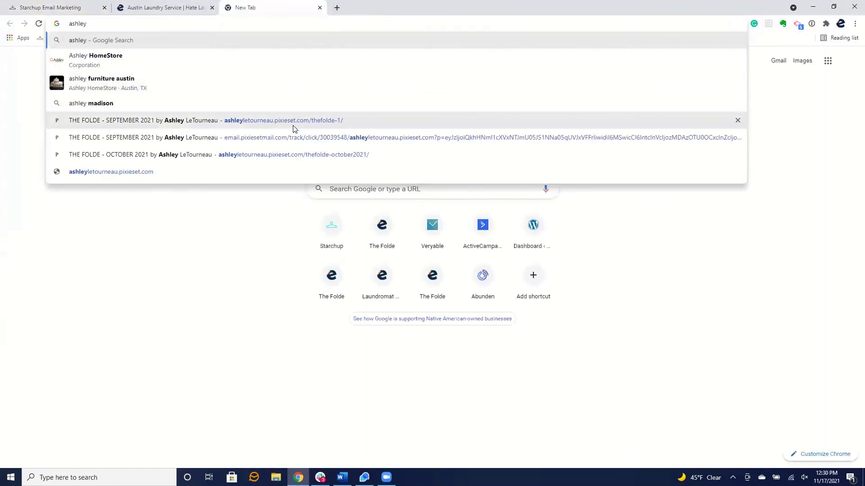
left_click(300, 155)
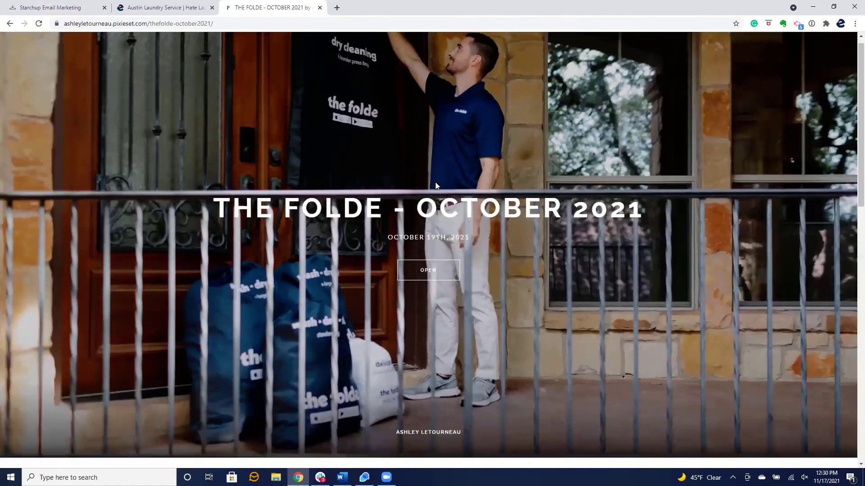
Step: Look through the October 2021 gallery's photos of the delicates, wash-dry-fold and dry cleaning bags
scroll(436, 185, "down", 5)
scroll(436, 181, "down", 2)
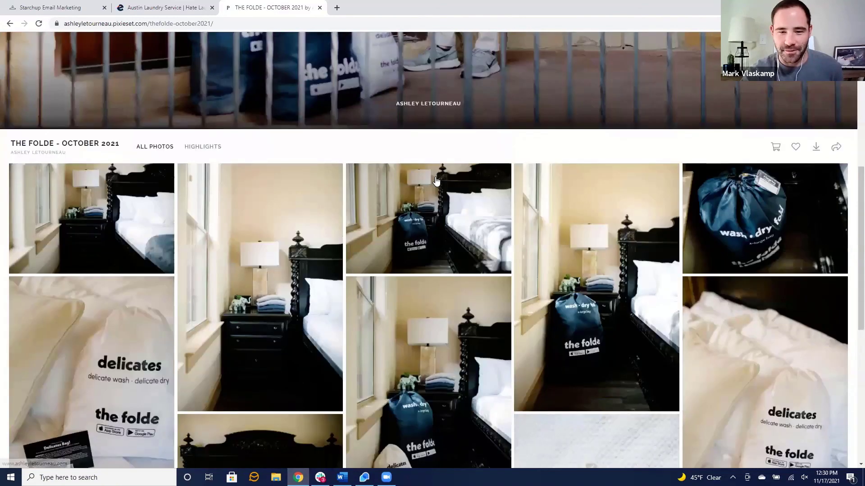
scroll(436, 181, "down", 2)
scroll(435, 178, "down", 6)
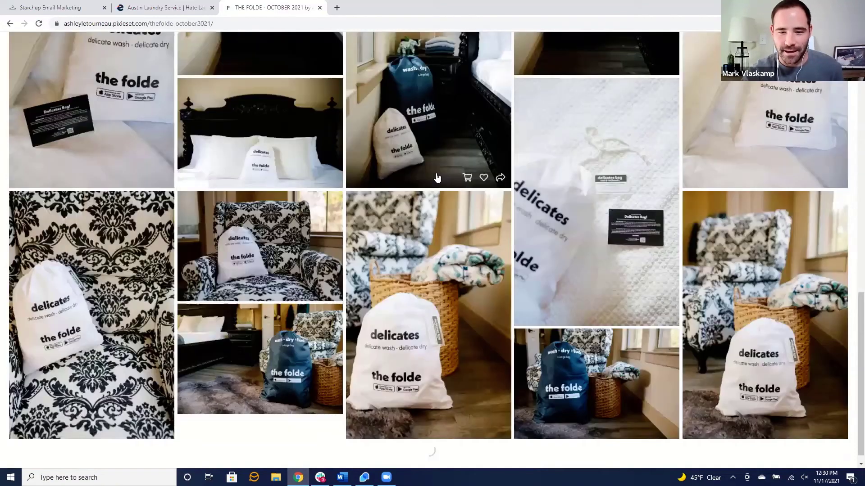
scroll(467, 172, "down", 5)
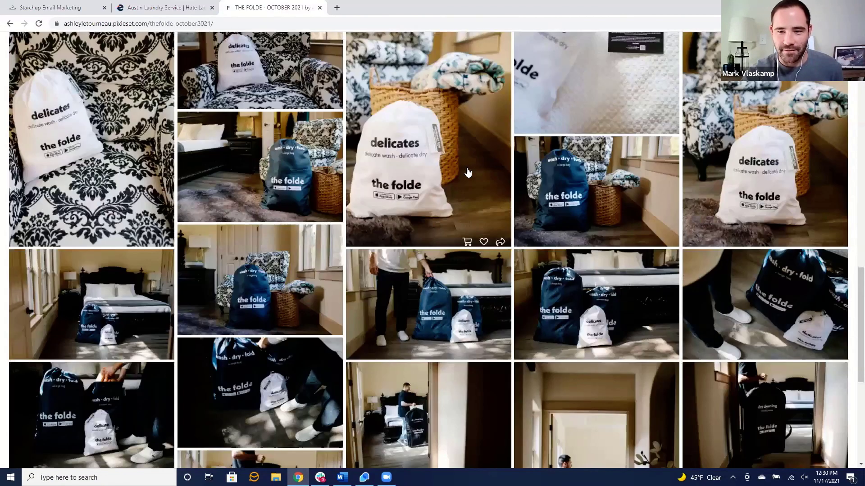
scroll(467, 172, "down", 2)
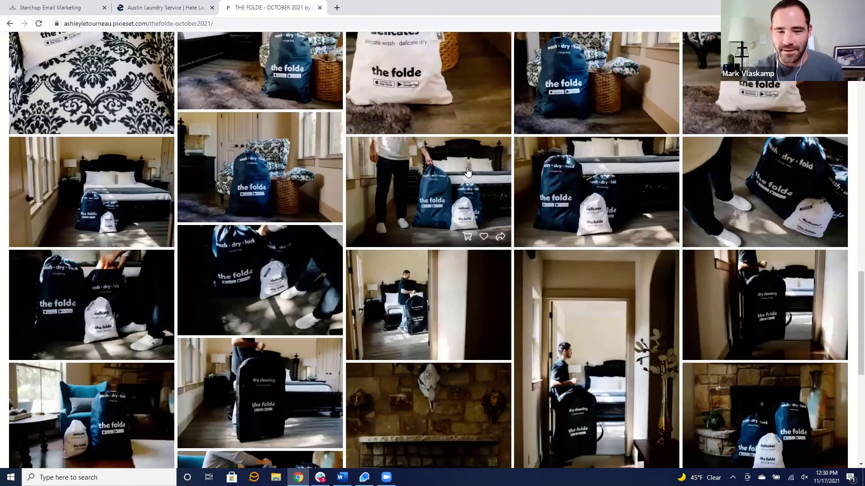
scroll(467, 172, "down", 2)
scroll(467, 172, "down", 1)
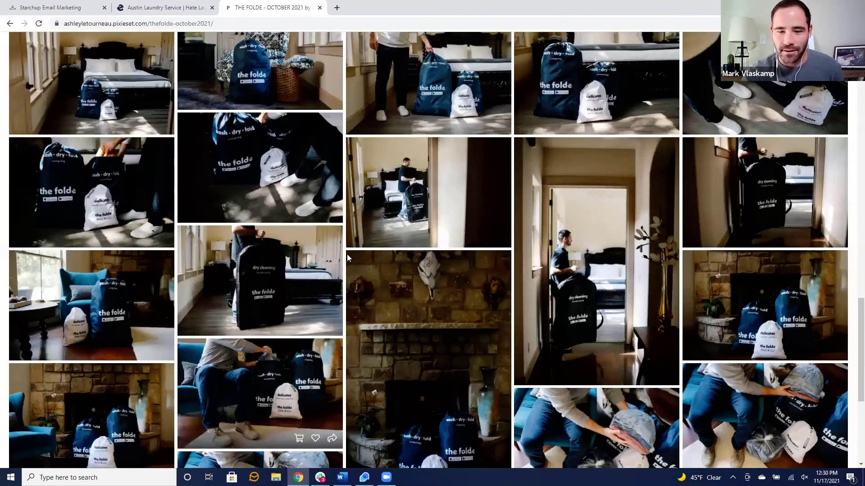
scroll(349, 256, "down", 1)
scroll(356, 241, "up", 10)
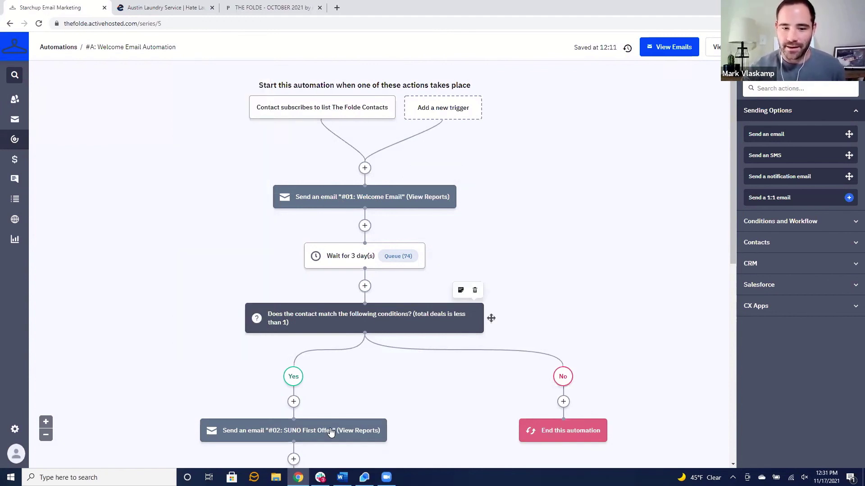
Step: Go back to the welcome automation and preview the "#02: SUNO First Offer" email
mouse_move(331, 433)
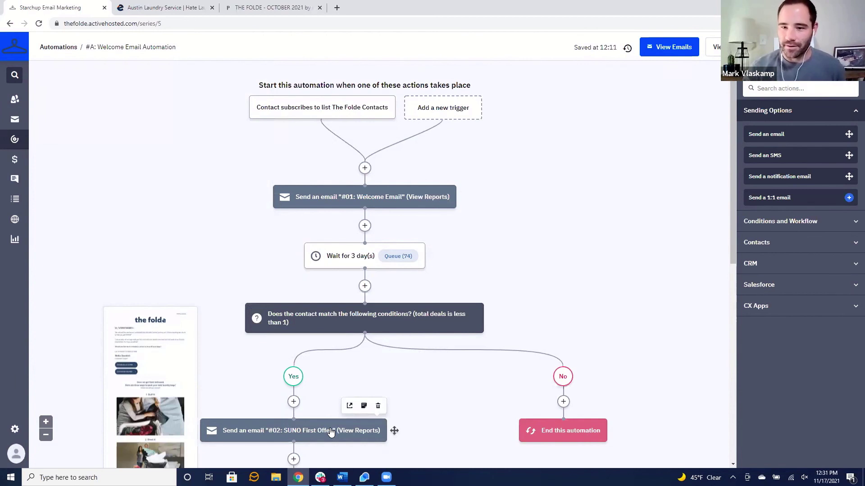